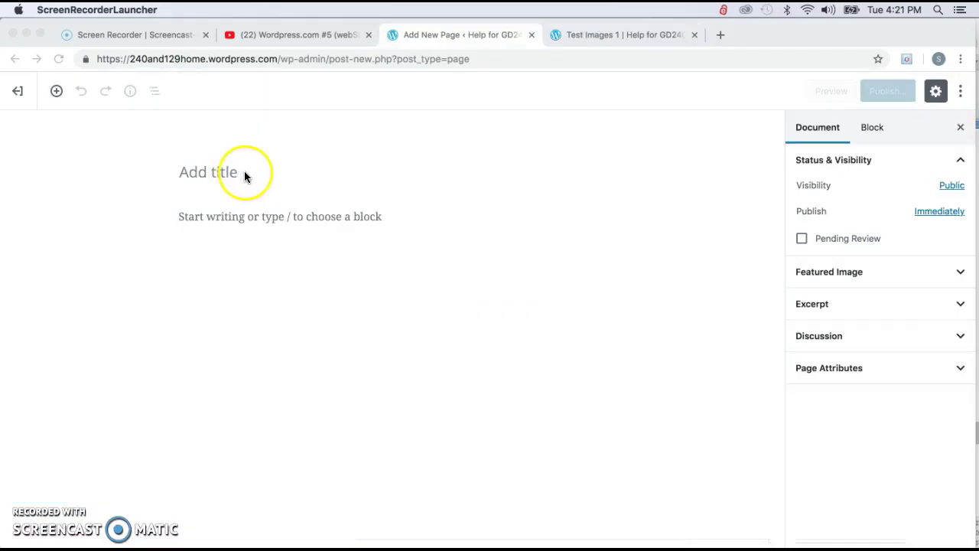
Step: Title the new page Portfolio and add a Gallery block below the title
left_click(246, 171)
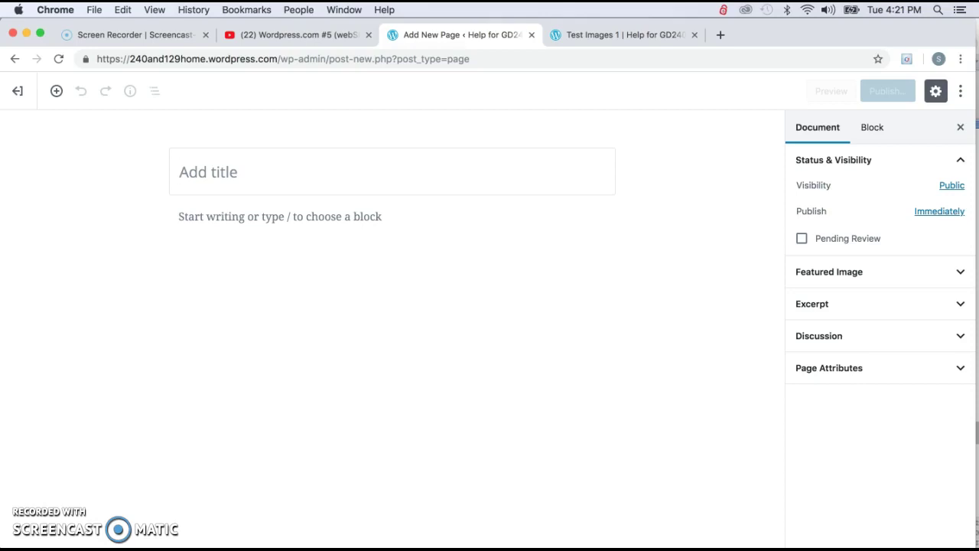
type("Portfolio")
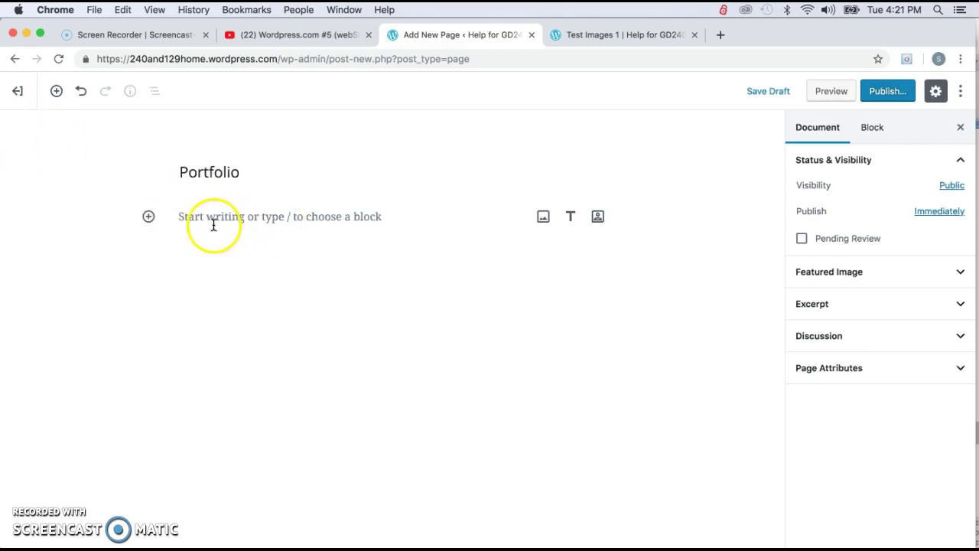
left_click(148, 217)
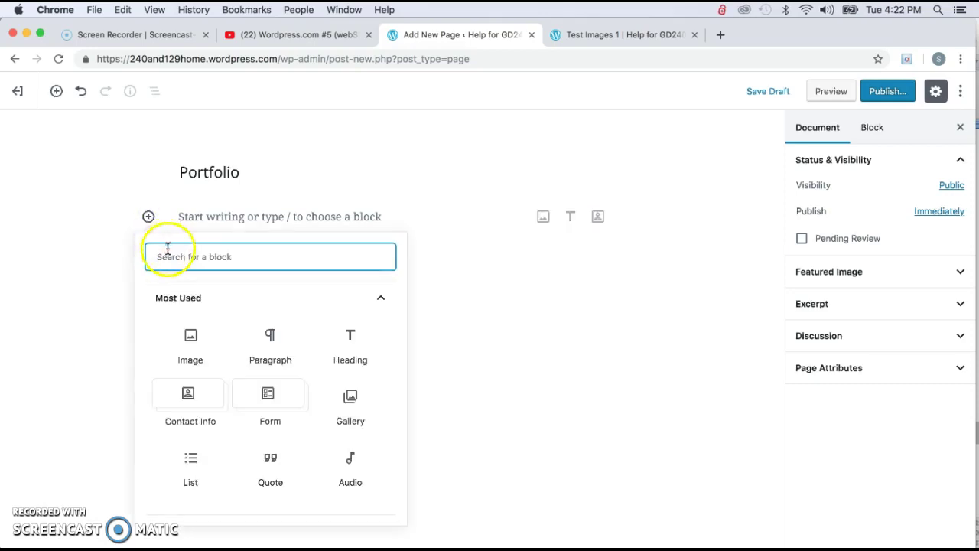
left_click(350, 403)
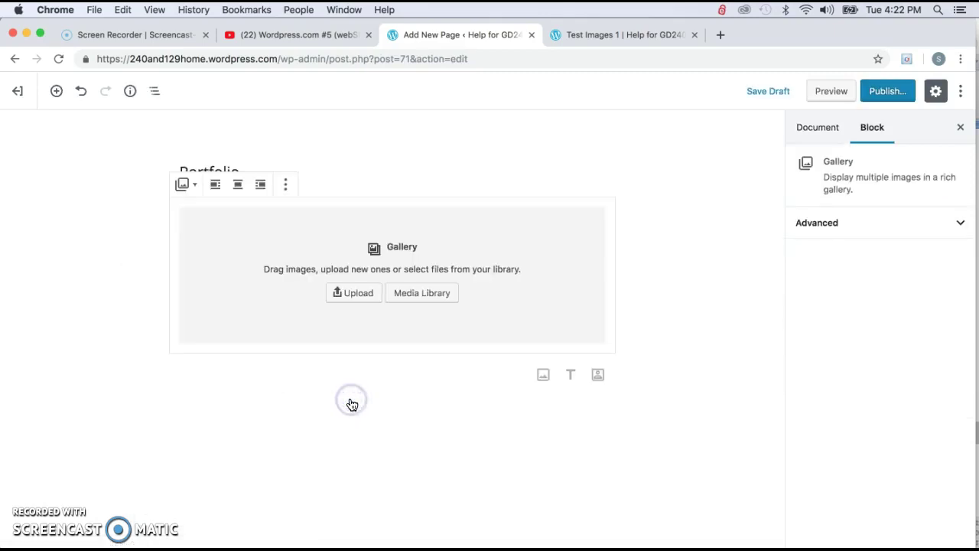
left_click(317, 332)
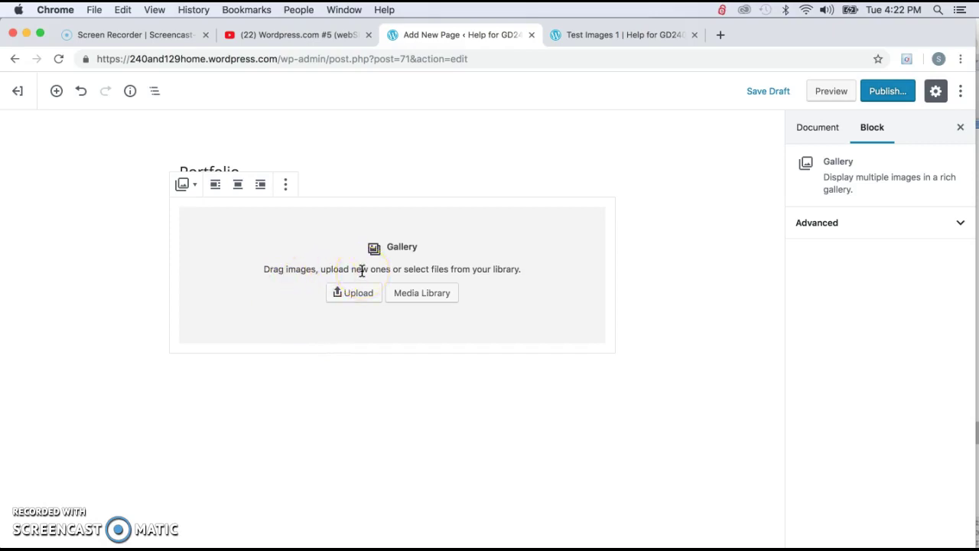
Step: Select all 13 images in the media library for the gallery block and create a new gallery from them
left_click(422, 293)
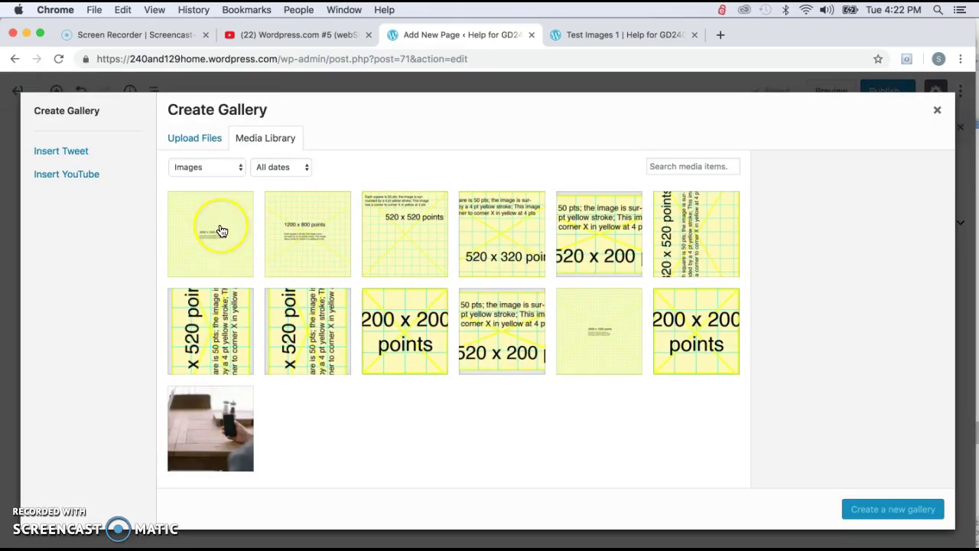
left_click(217, 230)
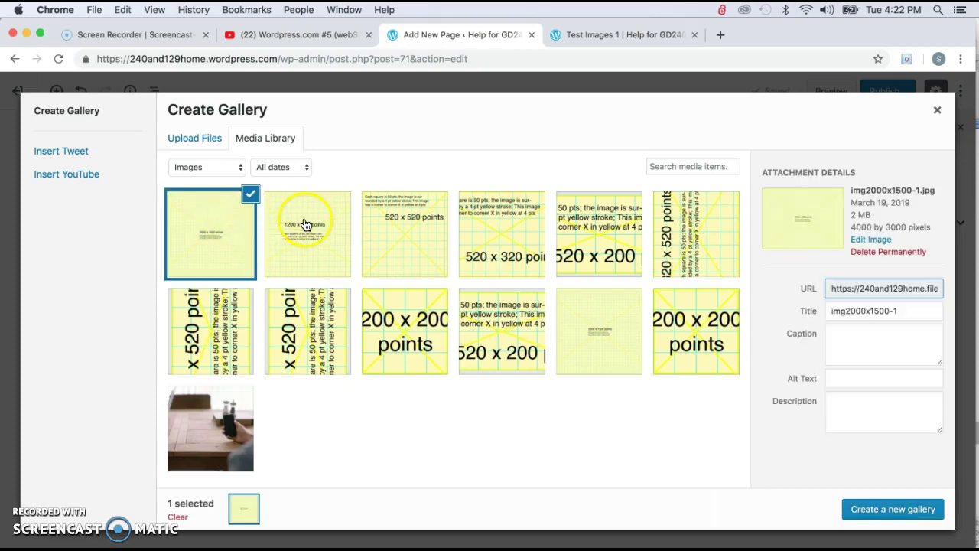
left_click(310, 334)
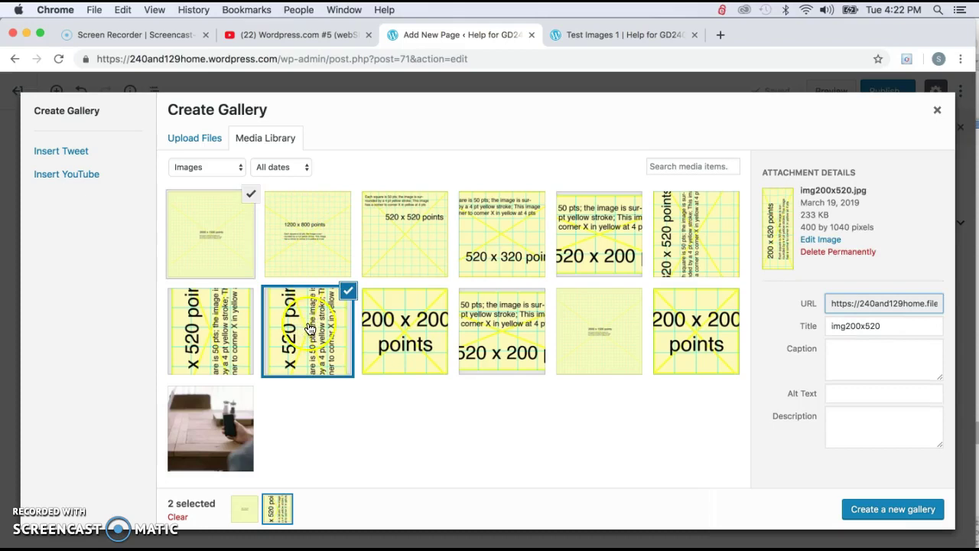
left_click(306, 233)
left_click(224, 329)
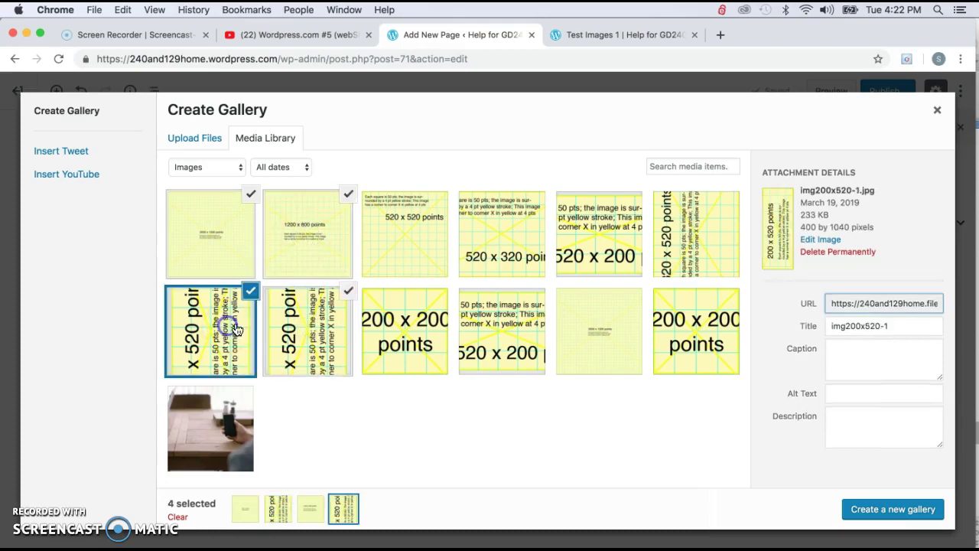
left_click(409, 319)
left_click(414, 234)
left_click(525, 225)
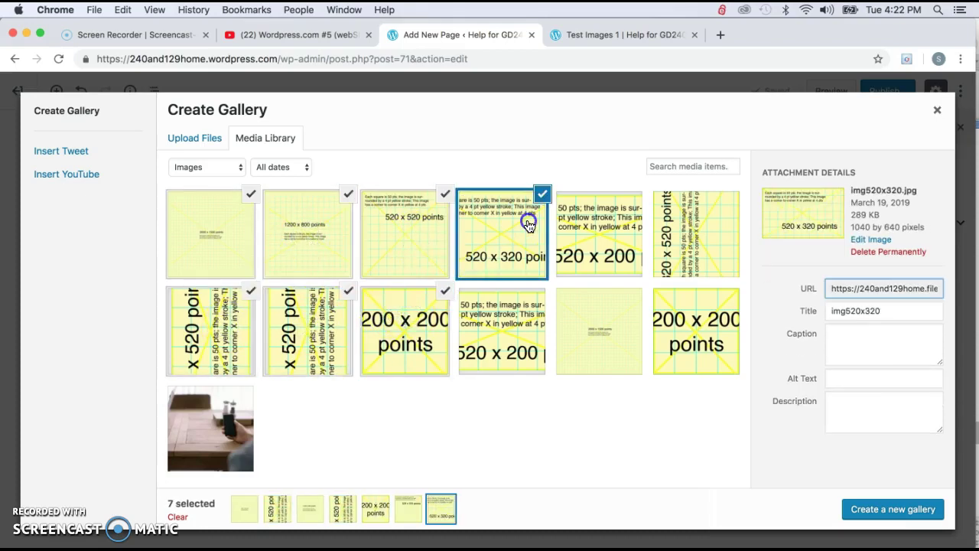
left_click(218, 433)
left_click(505, 330)
left_click(608, 331)
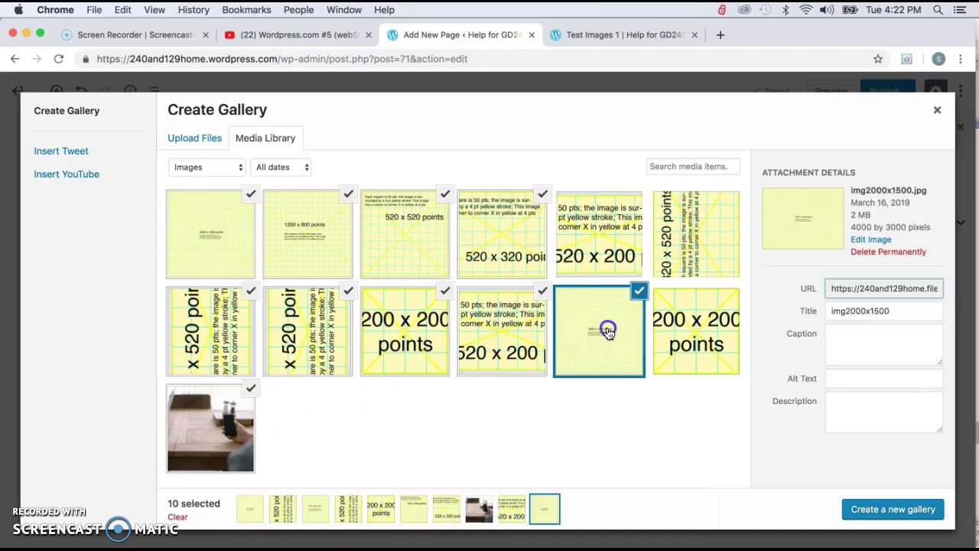
left_click(601, 229)
left_click(686, 224)
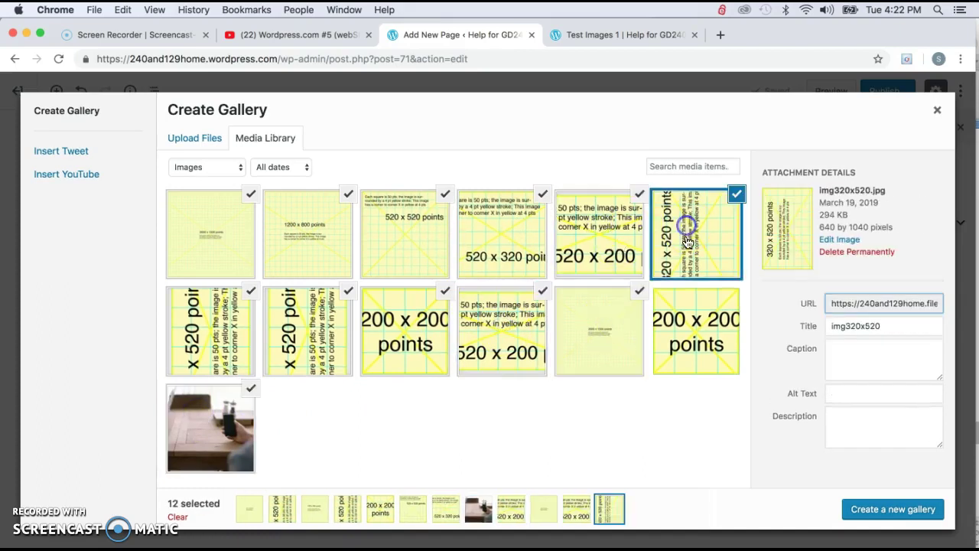
left_click(696, 322)
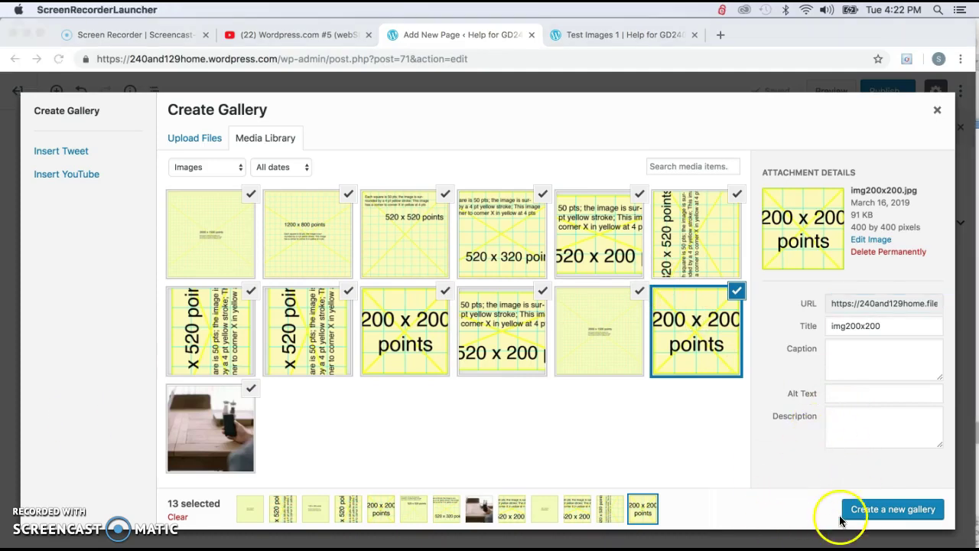
left_click(908, 511)
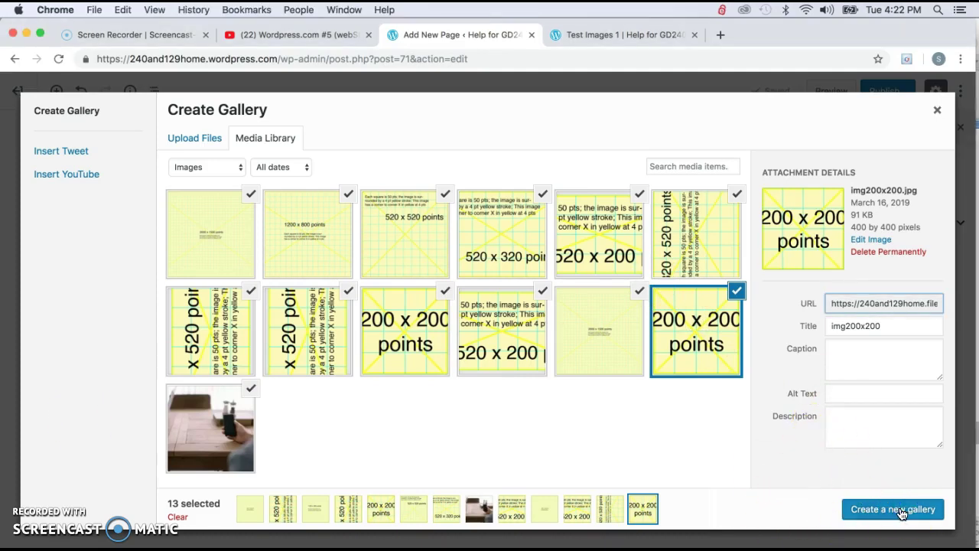
left_click(901, 511)
Step: Reorder the gallery so the wooden-table photo comes directly before the 520 x 520 image
left_click_drag(714, 372, 238, 217)
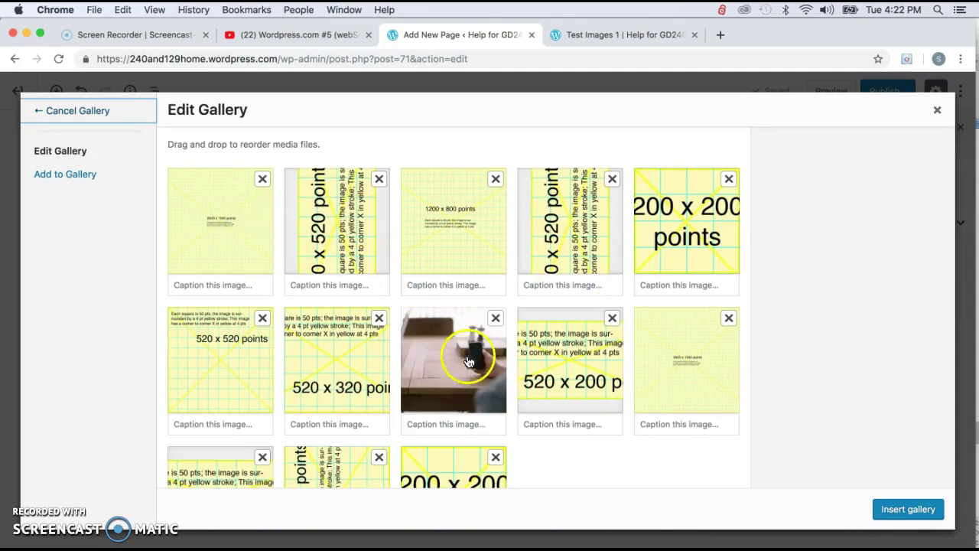
left_click_drag(450, 366, 196, 345)
scroll(350, 327, "down", 3)
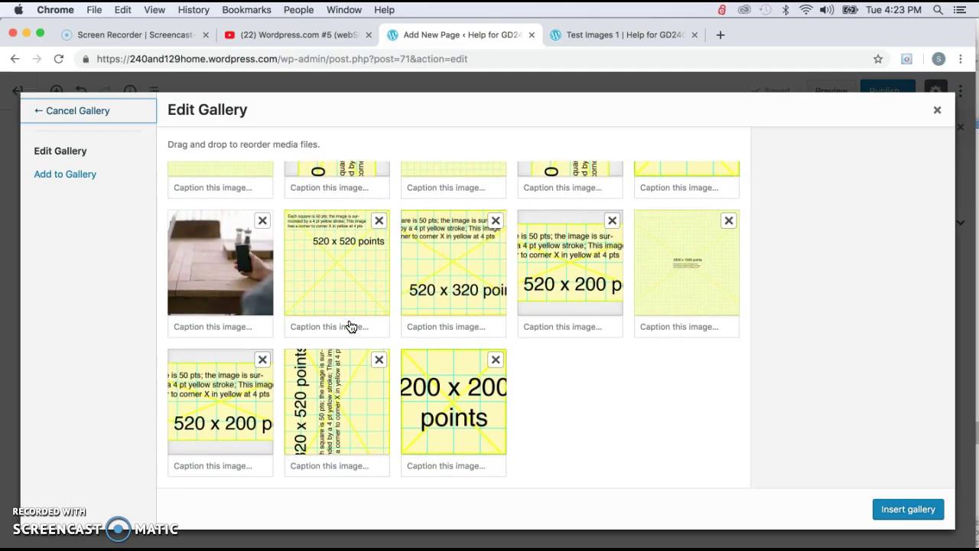
scroll(350, 327, "up", 3)
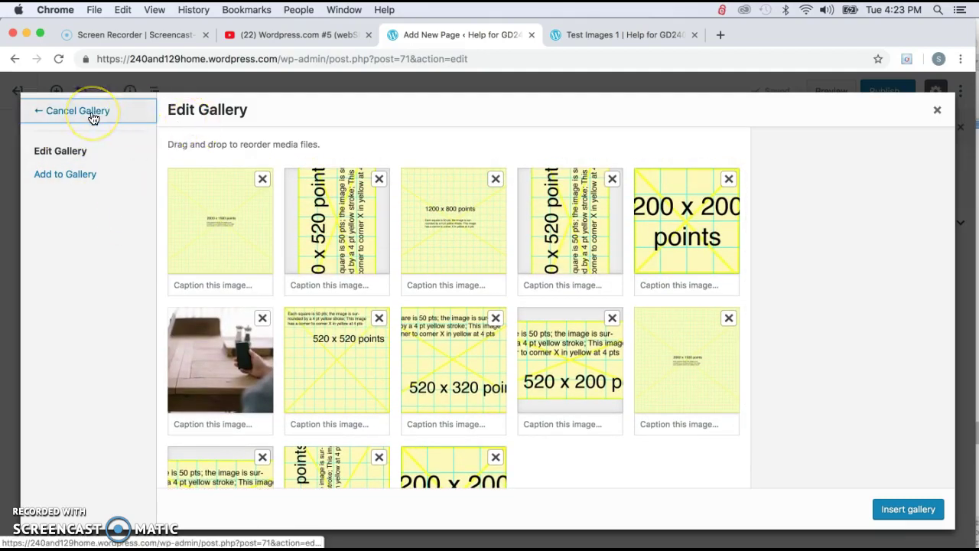
Step: Check the options for adding more images, return to gallery editing, and move the 320 x 520 image after the last 200 x 200 image
left_click(88, 175)
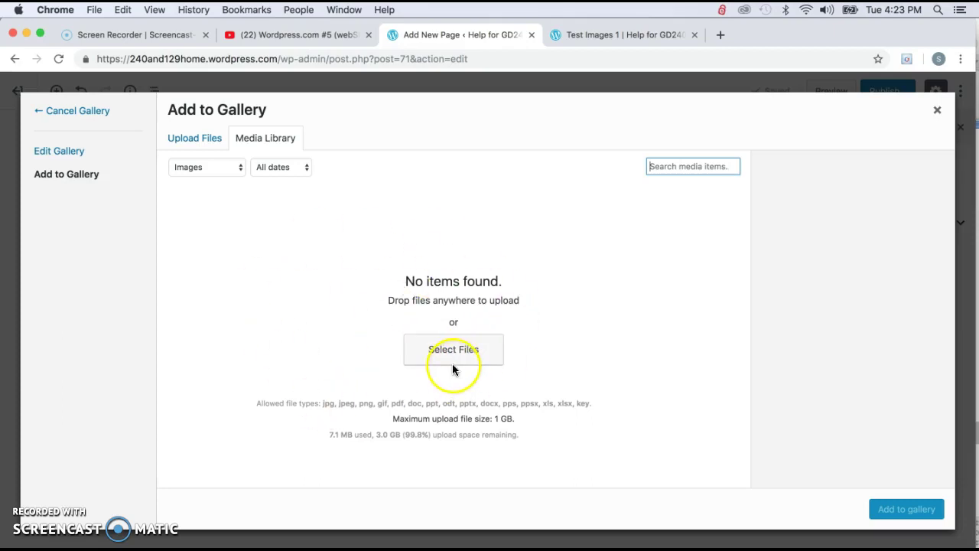
left_click(48, 150)
scroll(408, 271, "down", 5)
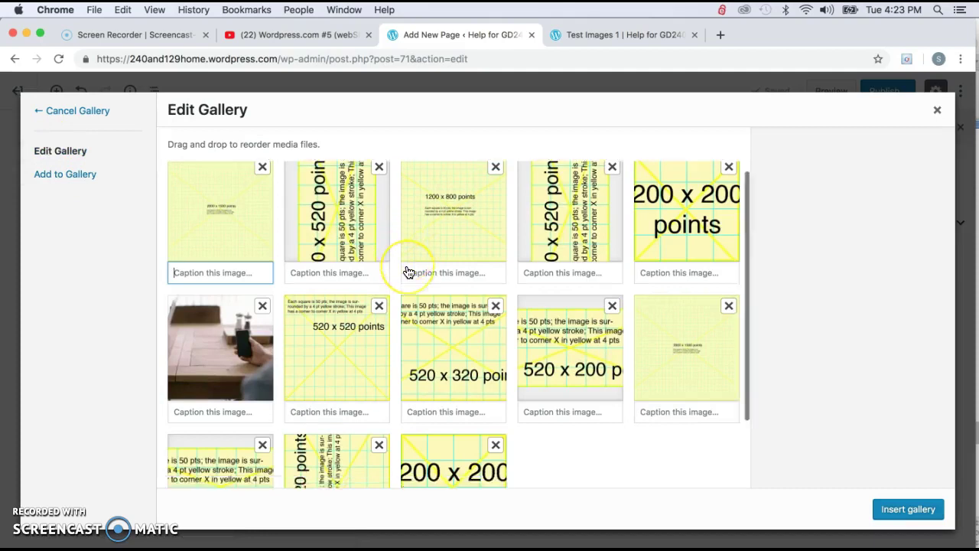
left_click_drag(356, 426, 569, 413)
scroll(632, 402, "up", 3)
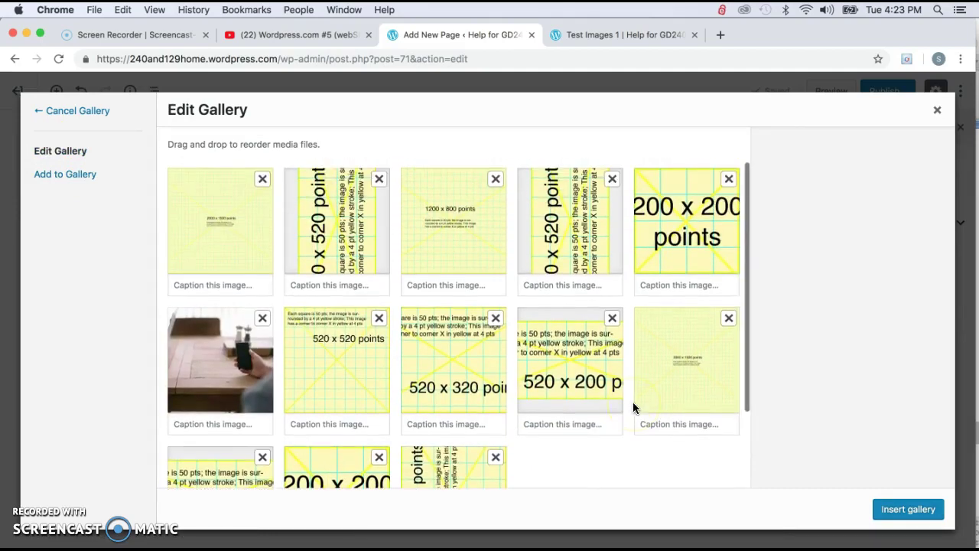
scroll(632, 401, "down", 3)
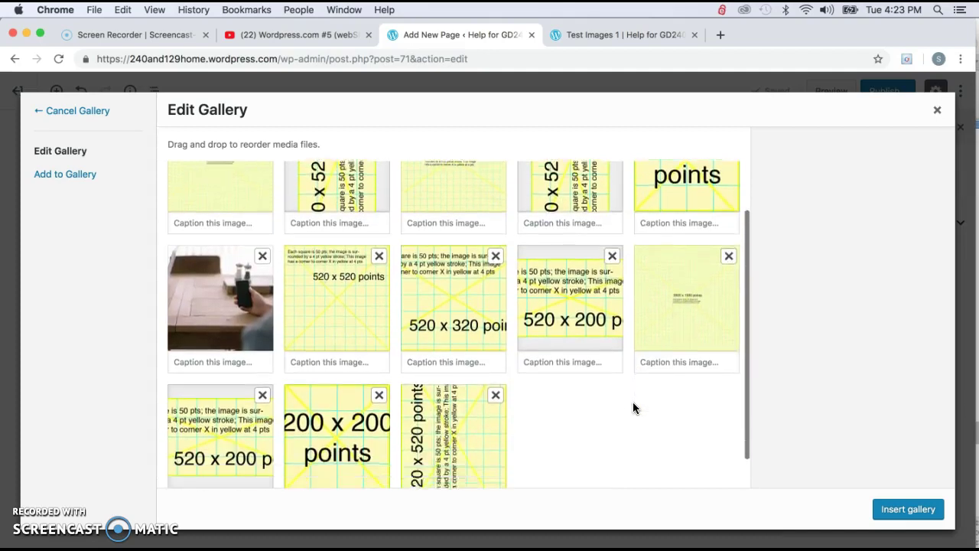
left_click(574, 411)
Step: Remove the 200 x 200 image at the end of the first row and insert the gallery into the page
scroll(719, 222, "up", 3)
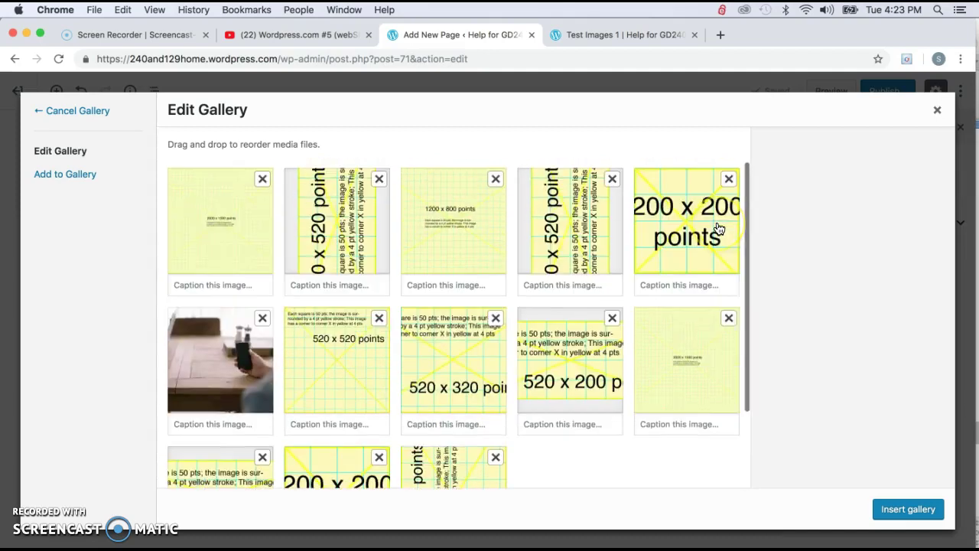
left_click(728, 179)
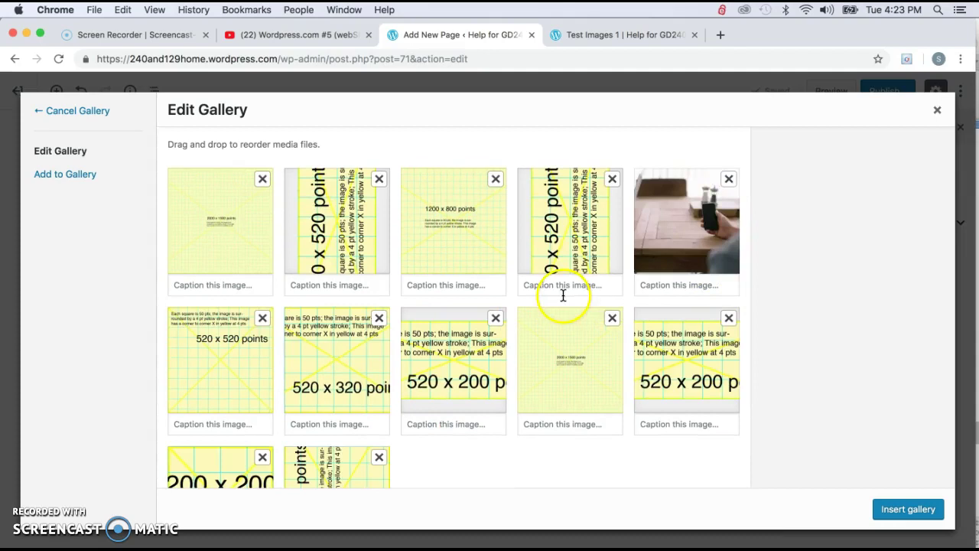
scroll(595, 363, "down", 3)
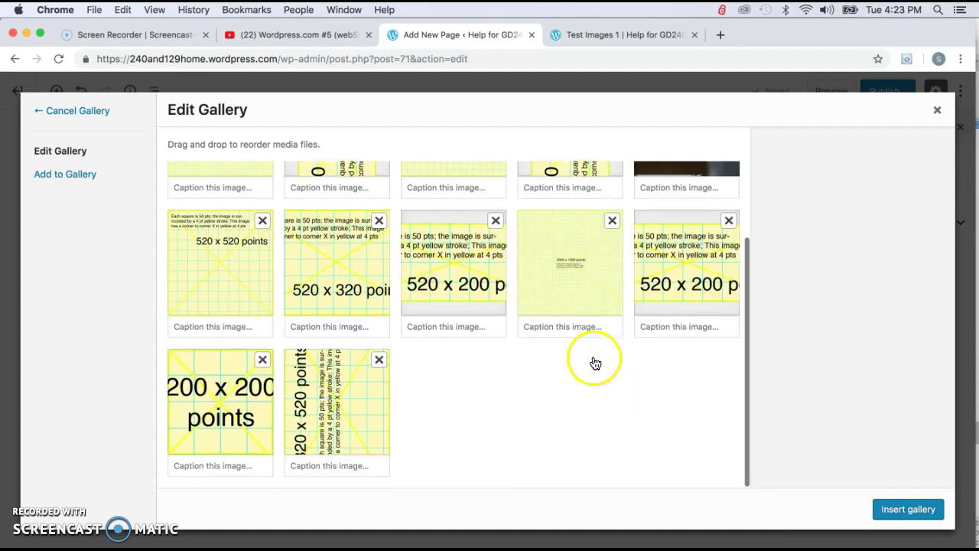
left_click(906, 510)
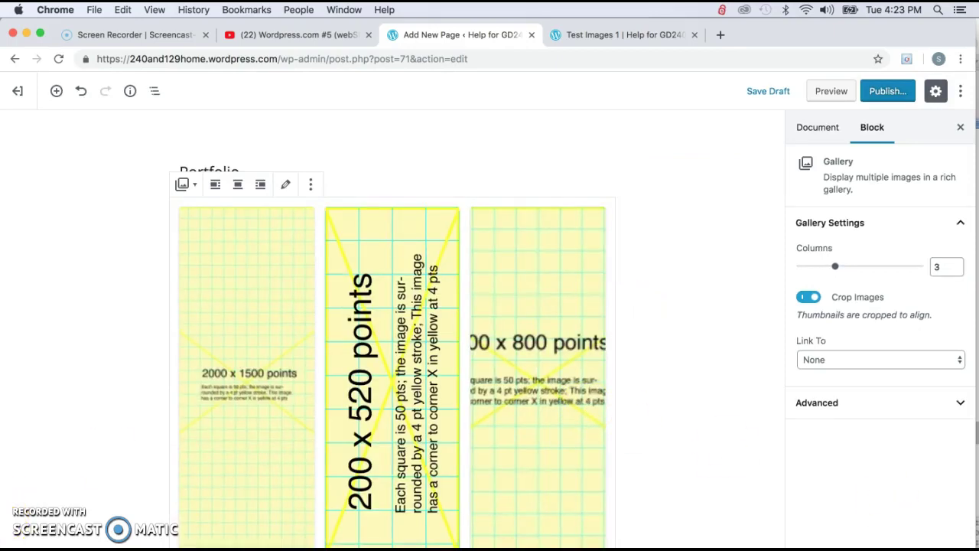
left_click(719, 187)
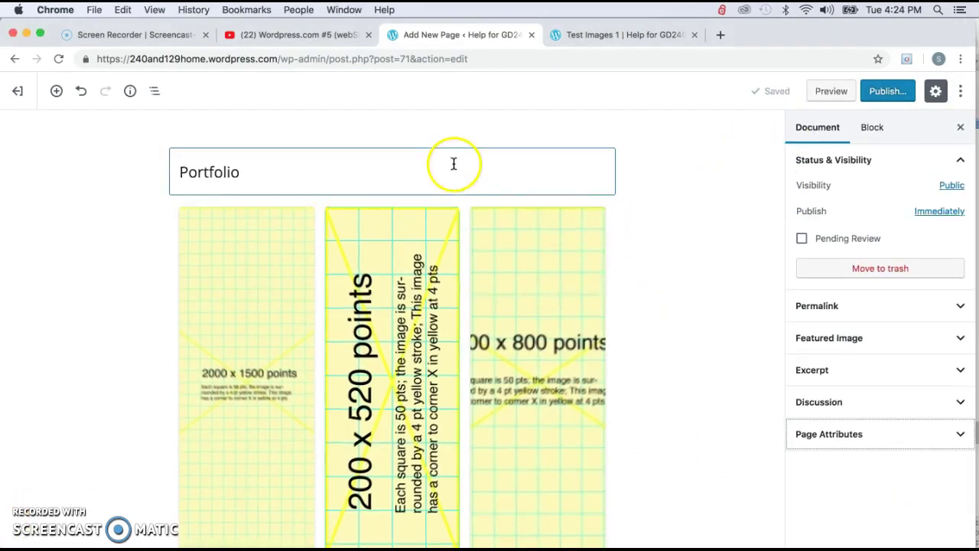
left_click(268, 214)
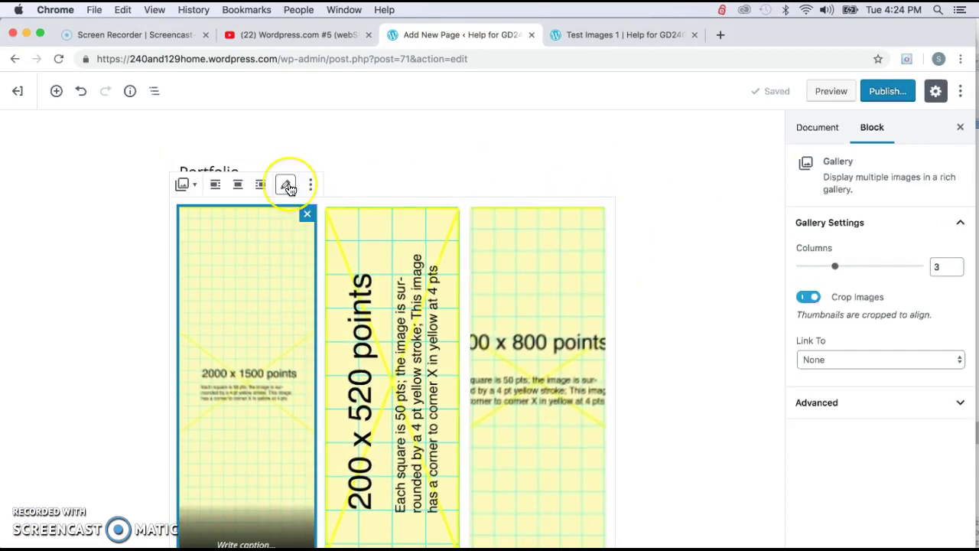
left_click(706, 163)
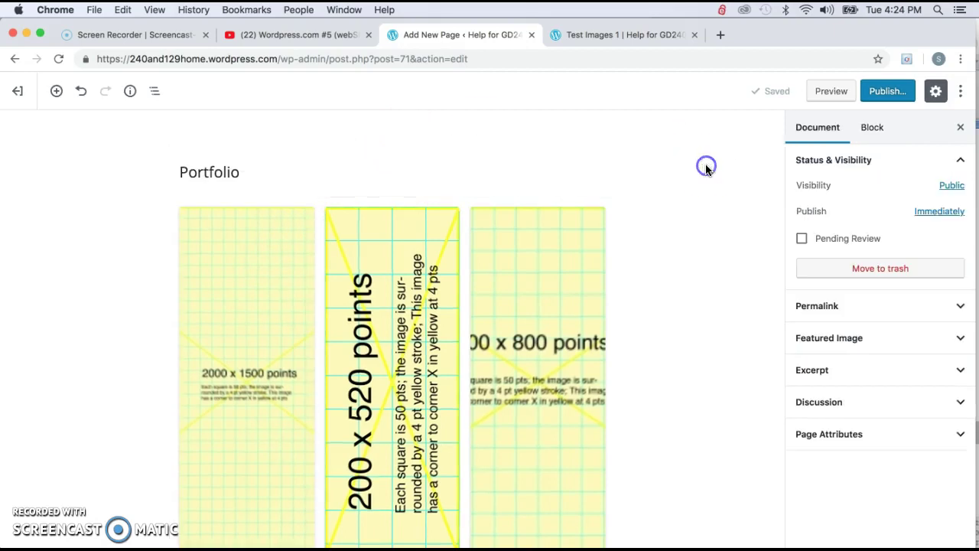
Step: Publish the Portfolio page and return to the site's list of pages
left_click(888, 94)
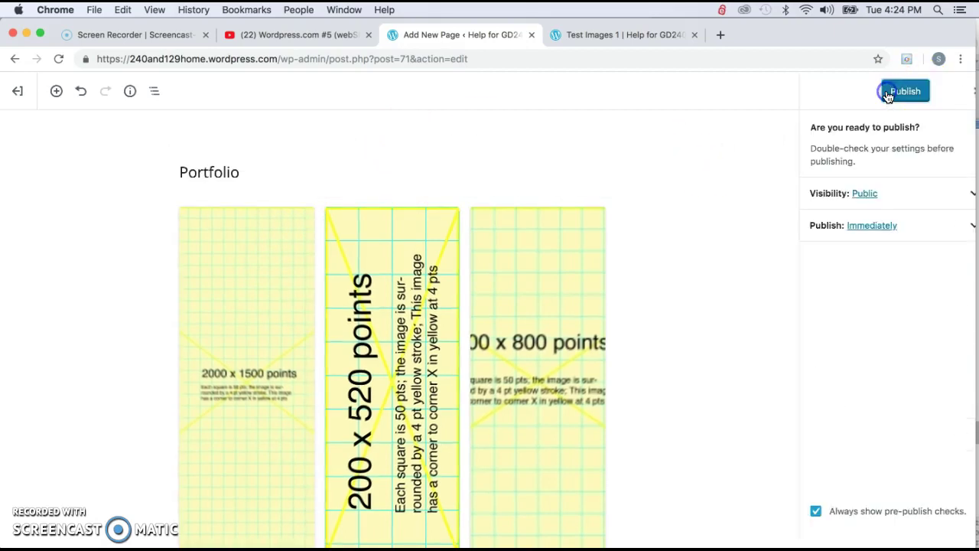
left_click(889, 93)
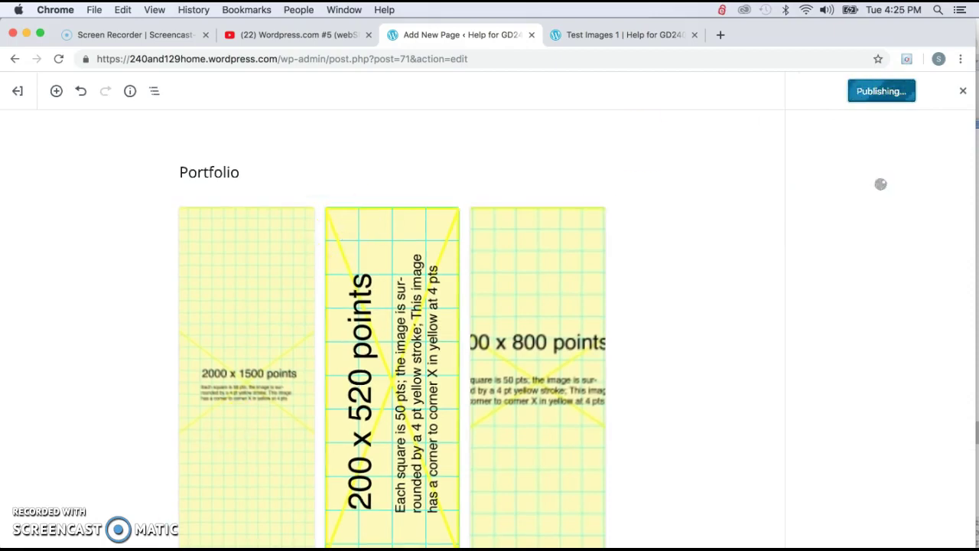
left_click(19, 91)
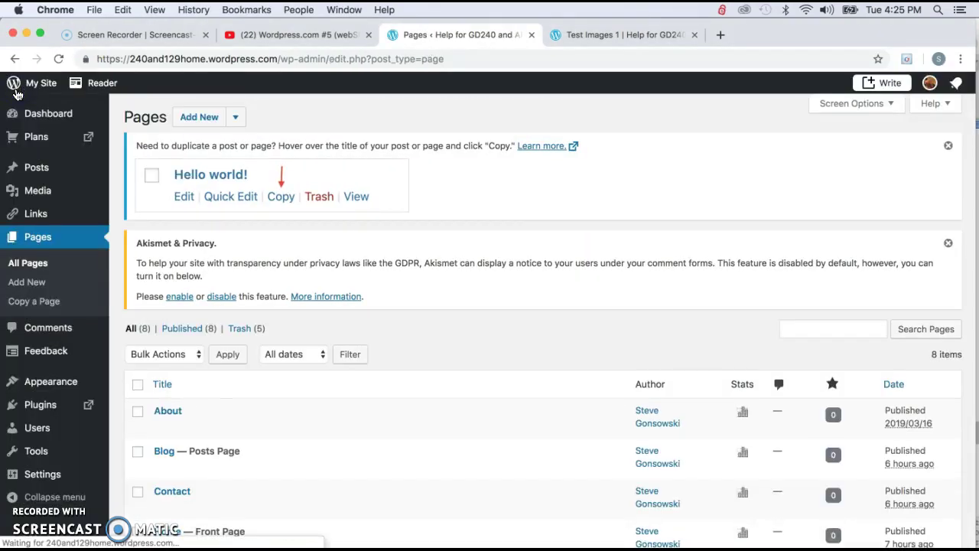
Step: Open the site's menu settings and add the Portfolio page to the Primary menu
mouse_move(62, 382)
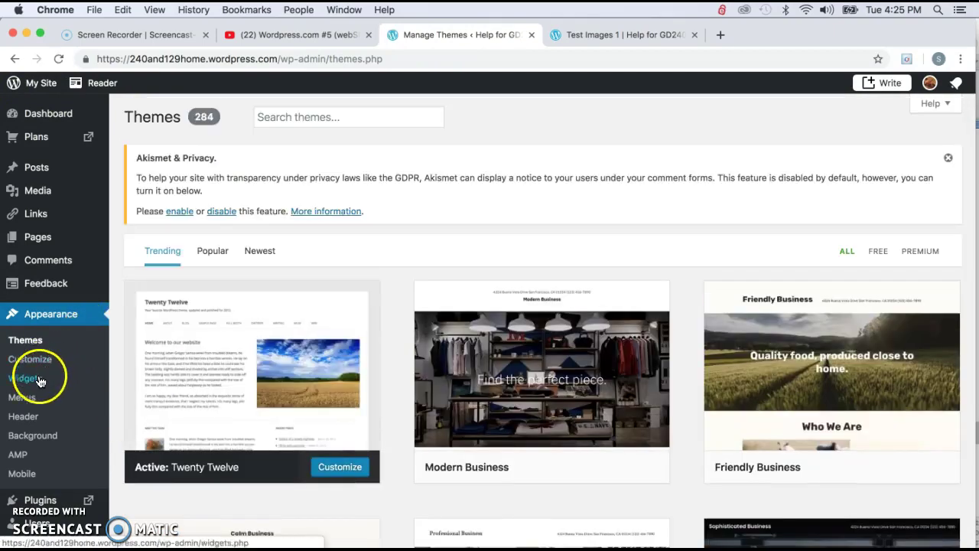
left_click(22, 398)
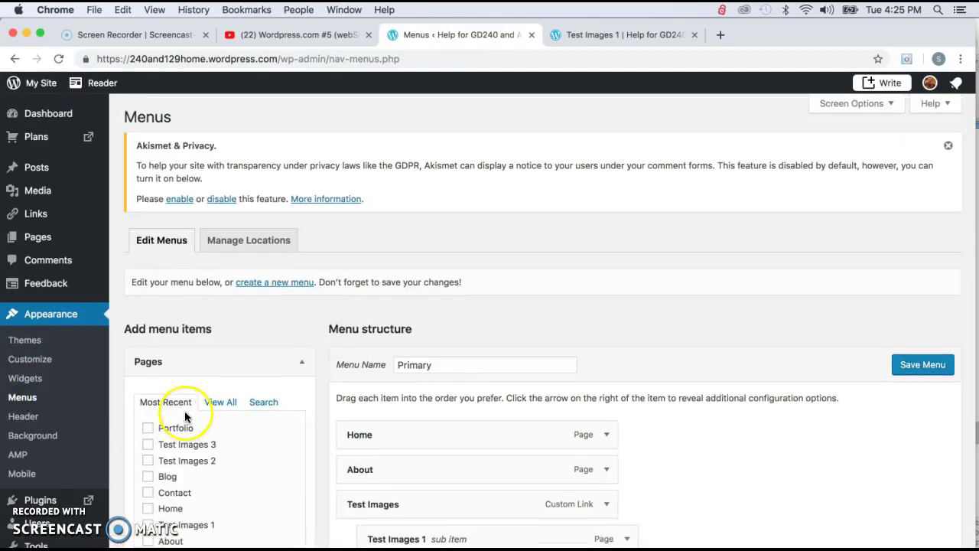
scroll(184, 410, "down", 1)
scroll(185, 411, "up", 1)
scroll(249, 330, "down", 3)
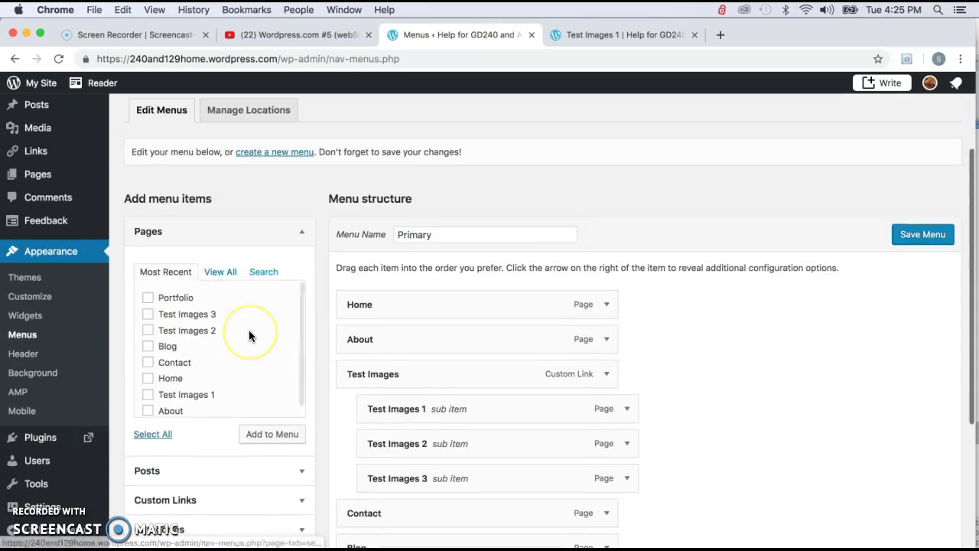
left_click(147, 299)
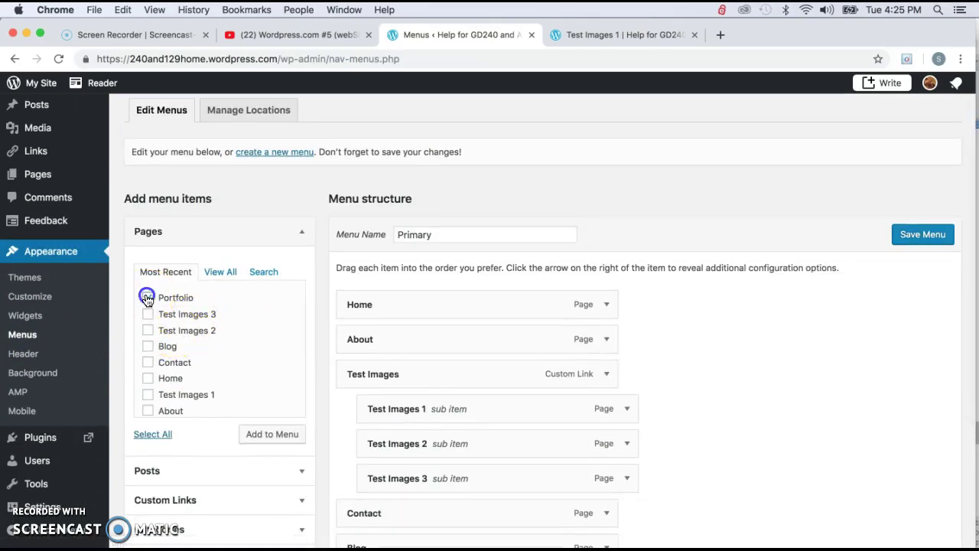
left_click(277, 435)
Step: Move the Portfolio item between About and Test Images in the Primary menu and save the menu
scroll(717, 443, "down", 3)
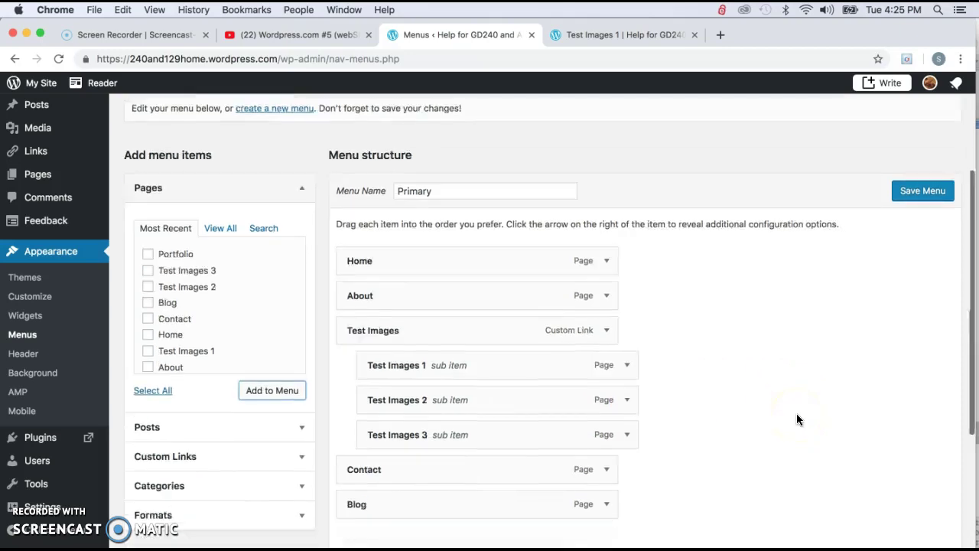
left_click_drag(471, 488, 468, 278)
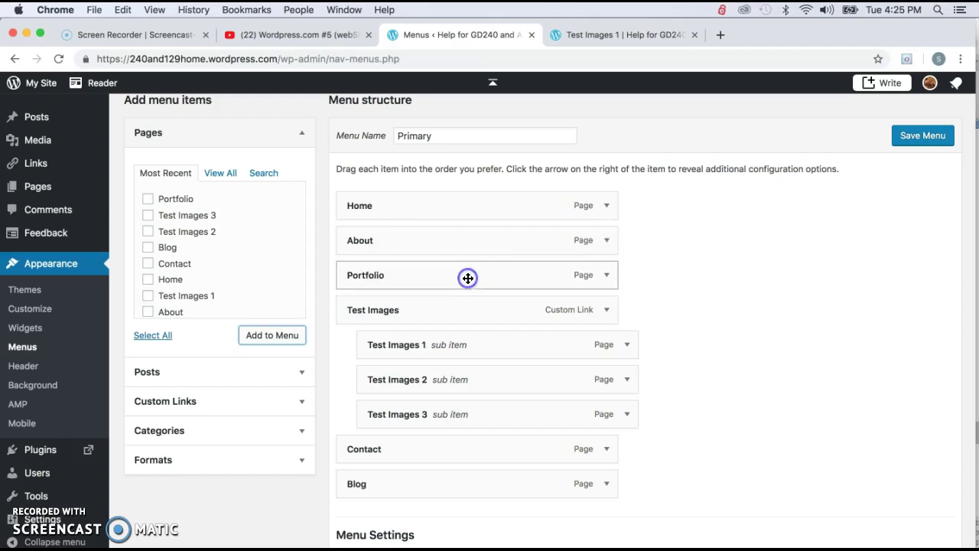
left_click(924, 136)
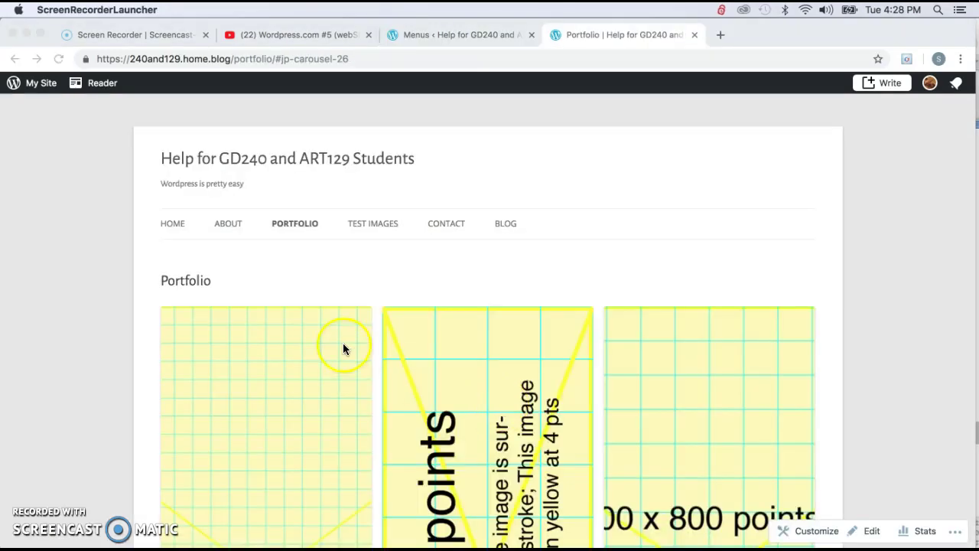
Step: Review the published Portfolio page from top to bottom, checking its navigation entry and how the gallery images are tiled and cropped
scroll(402, 285, "down", 5)
scroll(403, 289, "down", 2)
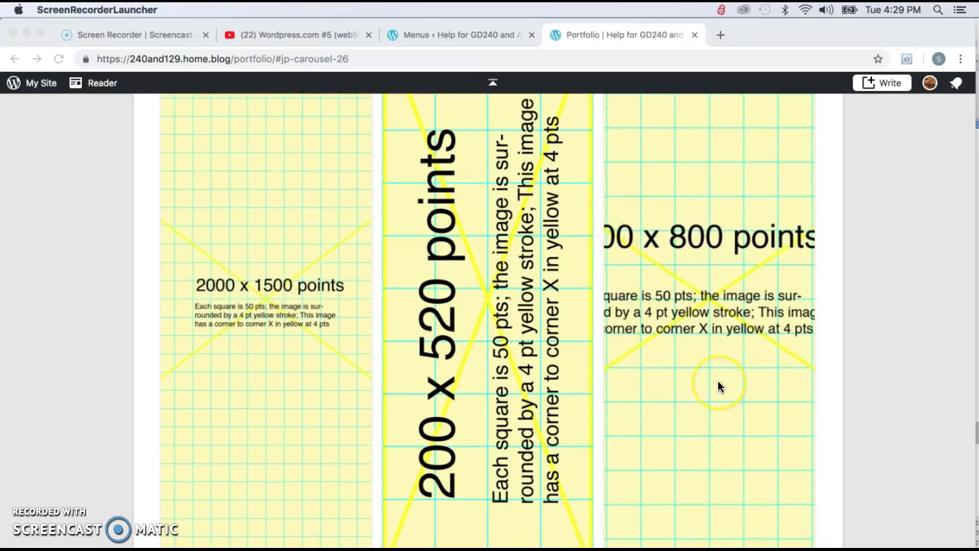
scroll(718, 387, "down", 2)
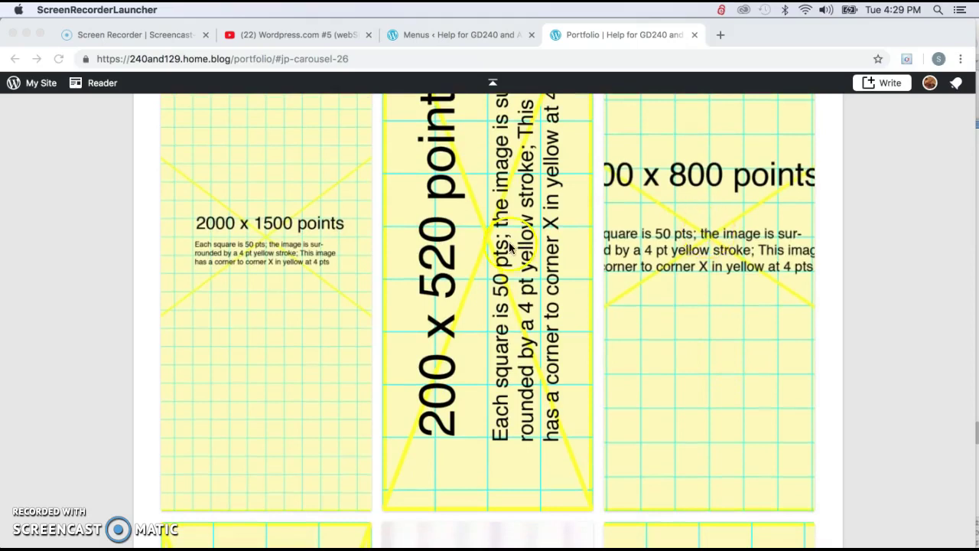
scroll(509, 247, "down", 10)
scroll(508, 247, "down", 5)
scroll(508, 246, "up", 15)
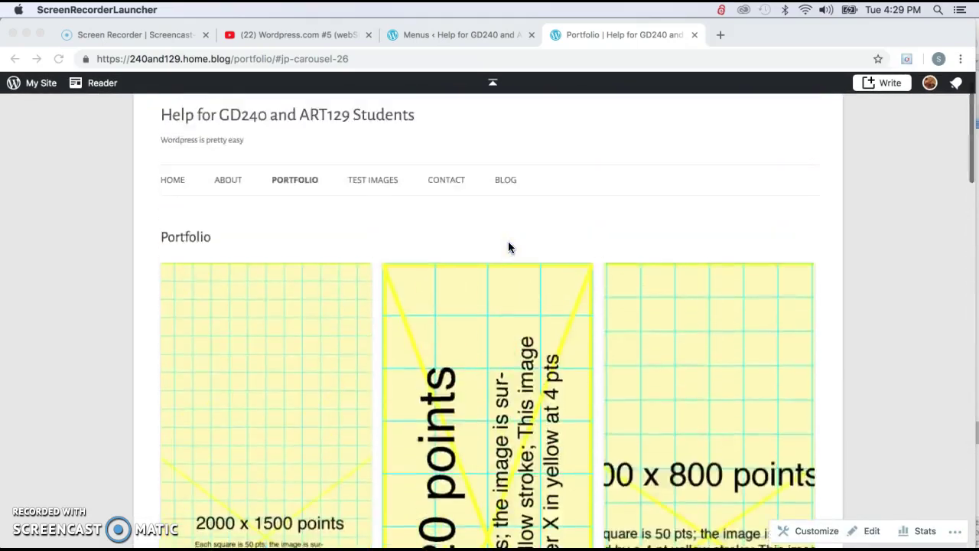
scroll(508, 246, "up", 2)
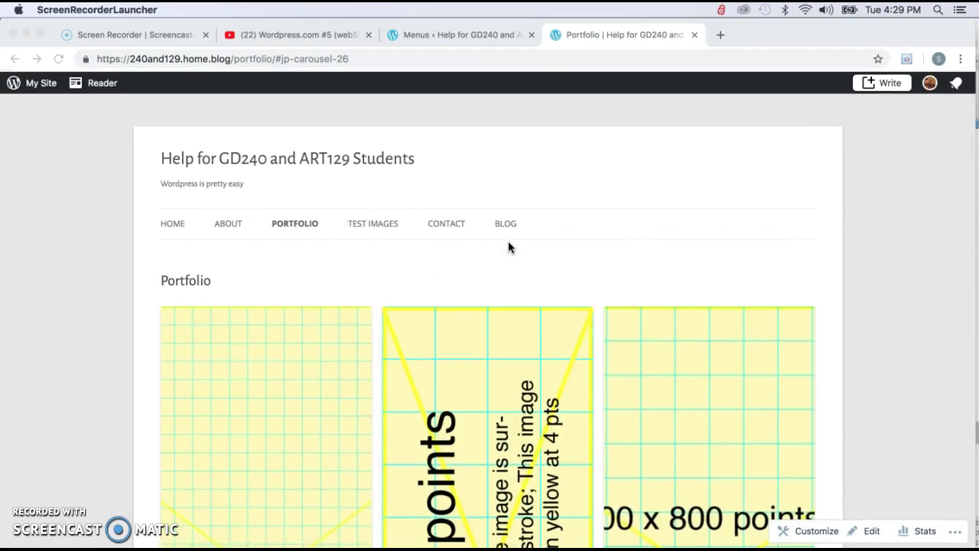
scroll(479, 285, "down", 1)
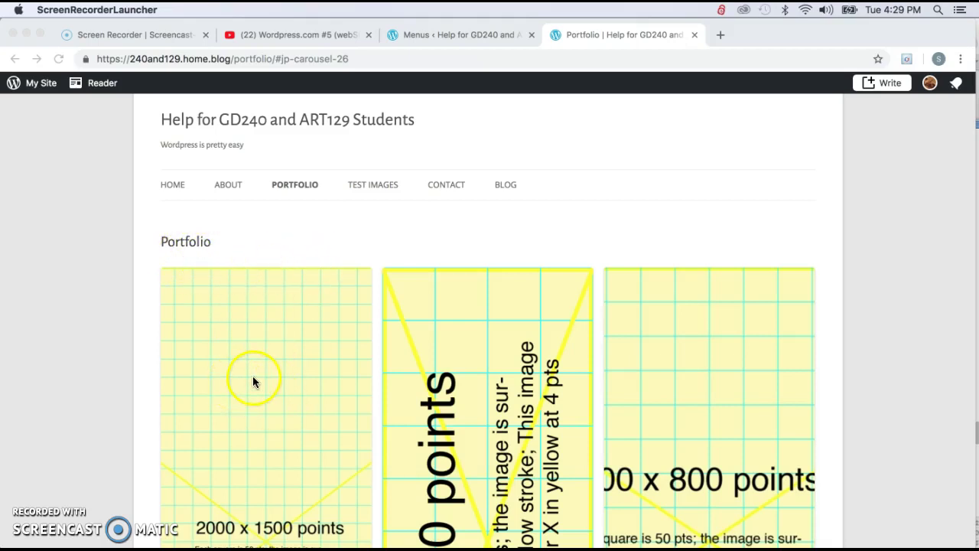
Step: Open the 2000 x 1500 image in the Portfolio gallery's slideshow and advance through all images until it loops back to the first
left_click(230, 341)
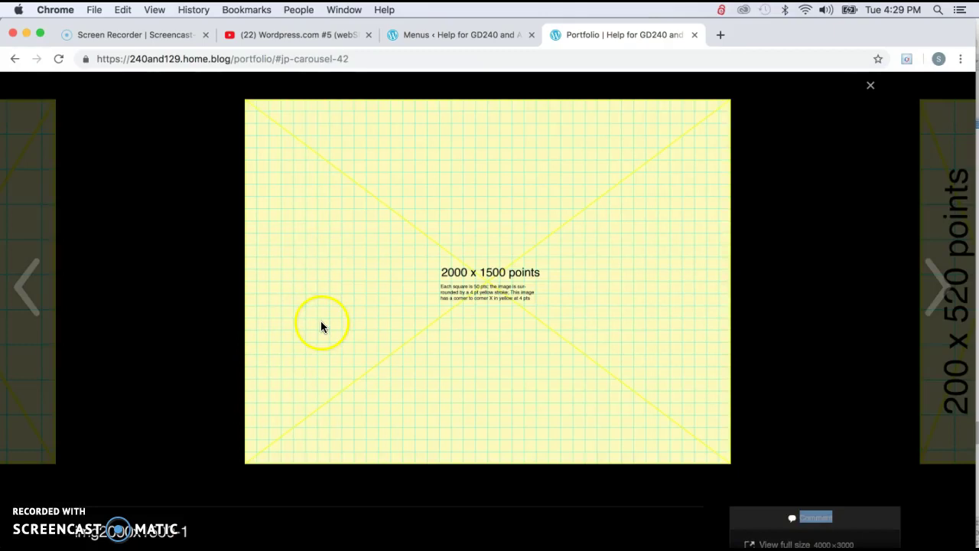
left_click(944, 285)
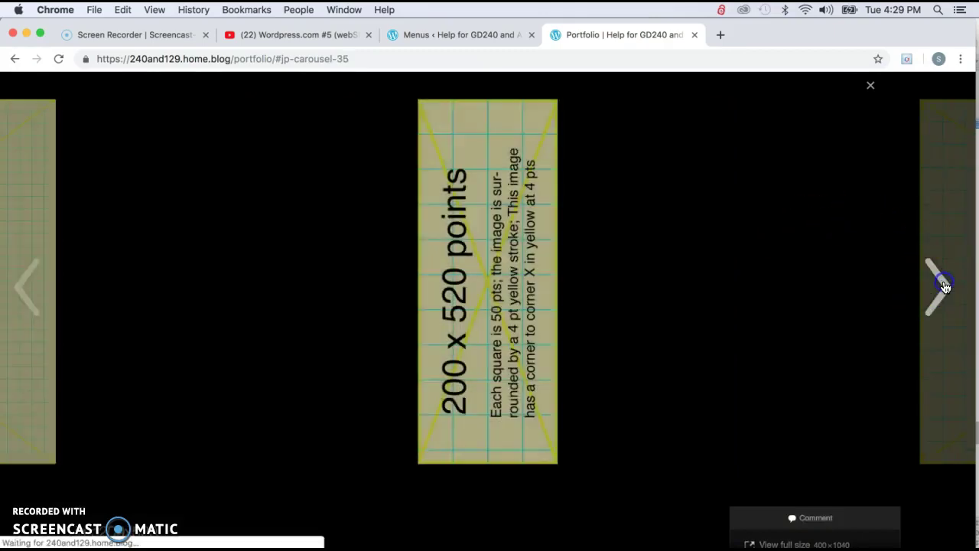
left_click(944, 285)
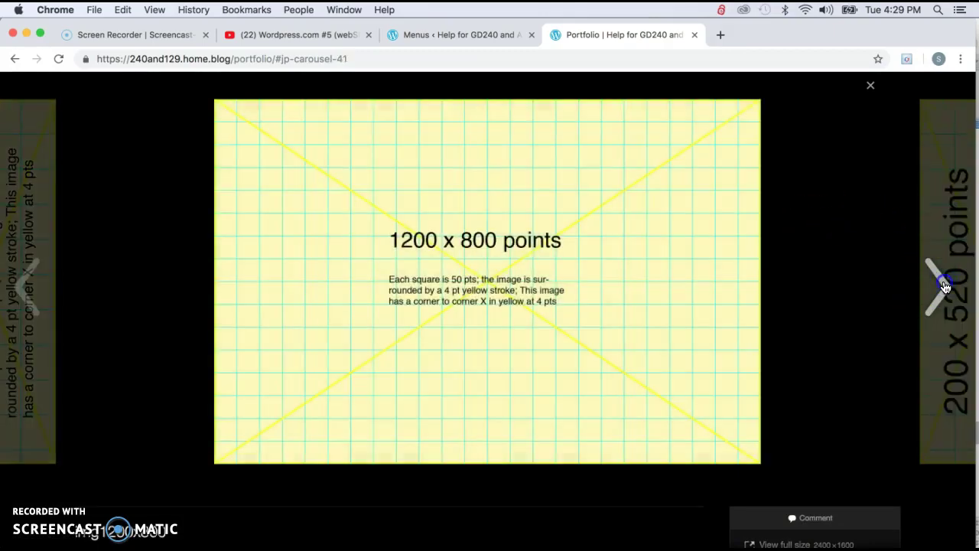
left_click(944, 284)
left_click(944, 284)
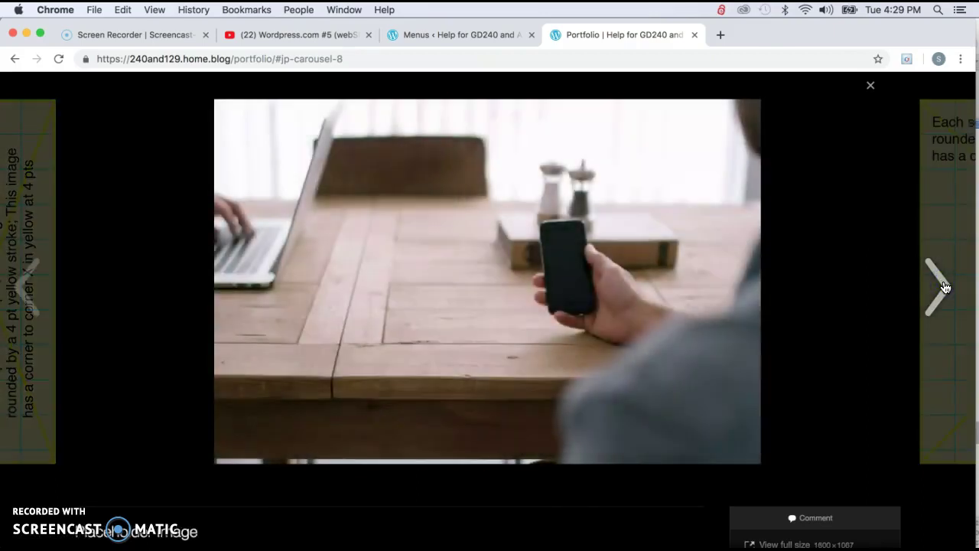
left_click(944, 284)
left_click(944, 285)
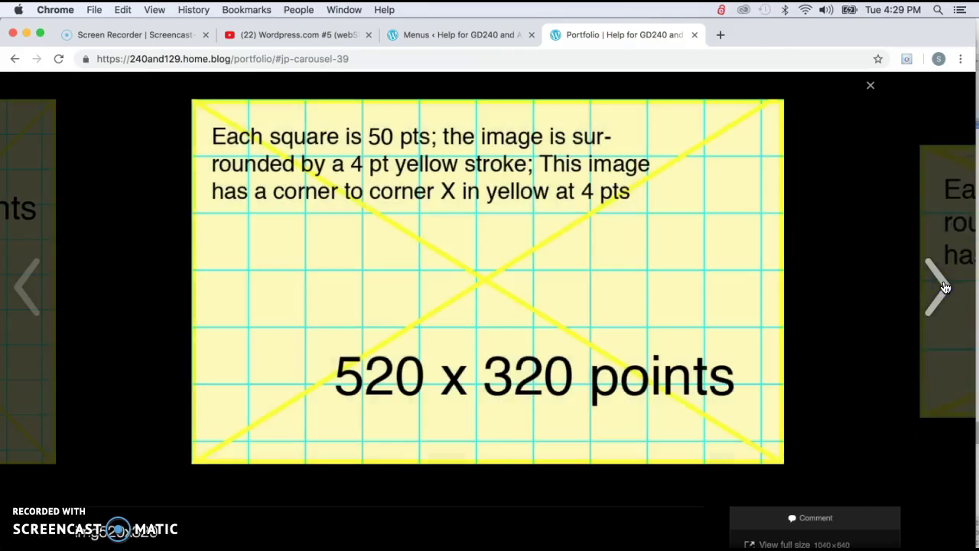
left_click(944, 286)
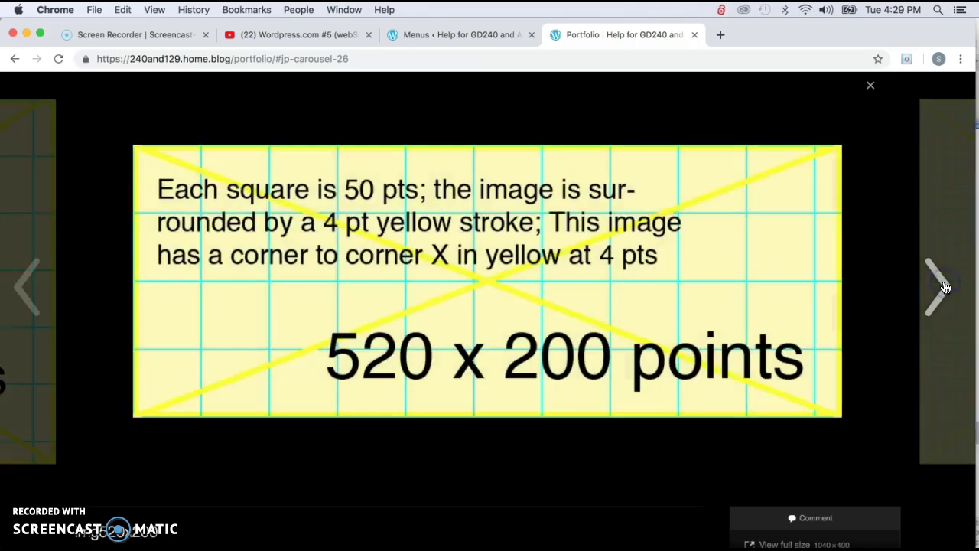
left_click(944, 286)
left_click(945, 286)
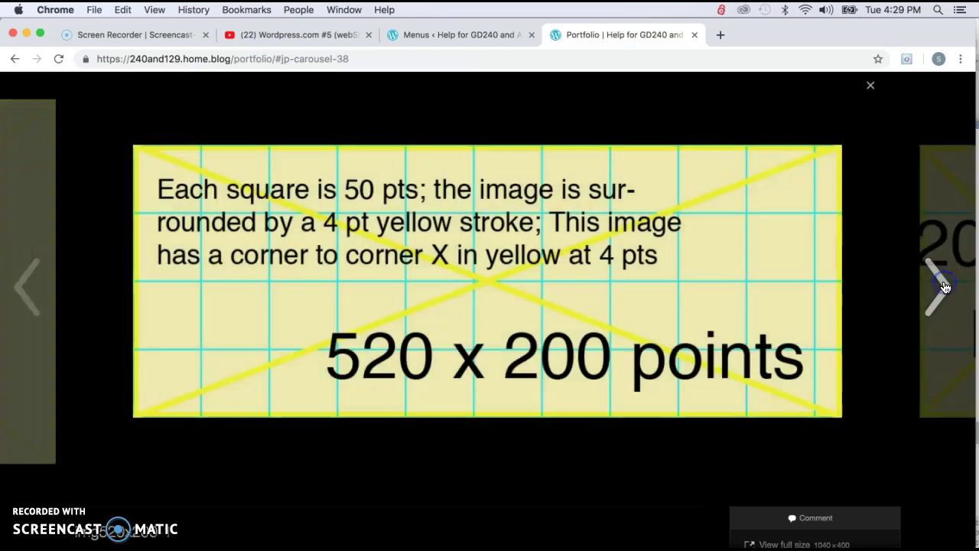
left_click(945, 286)
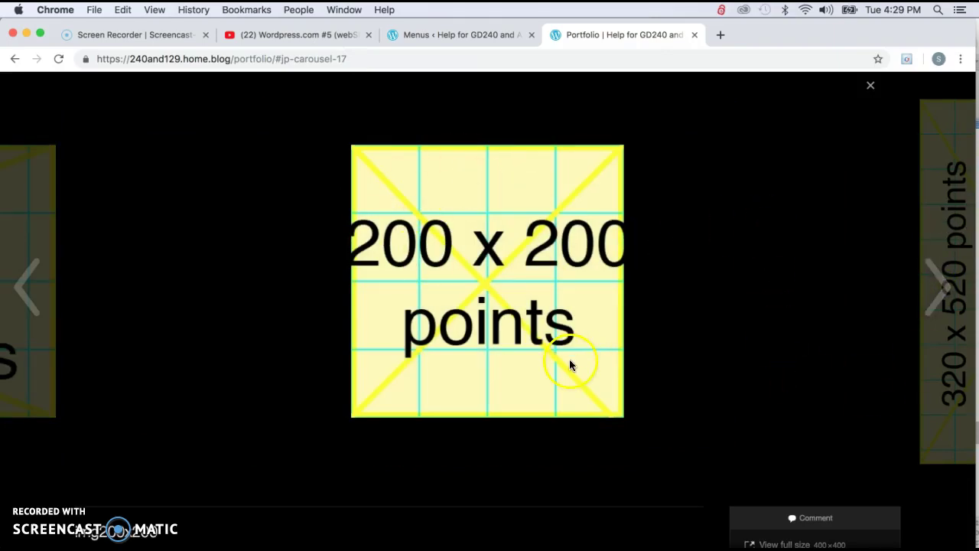
left_click(942, 281)
left_click(944, 281)
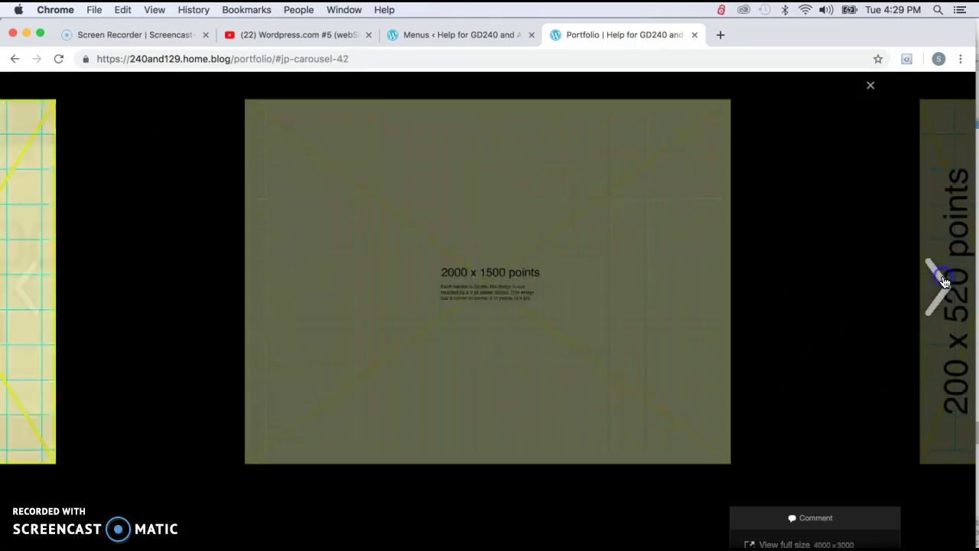
Step: Go through the Portfolio slideshow again from the 200 x 520 image onward, comparing how the different image sizes and proportions display
left_click(944, 281)
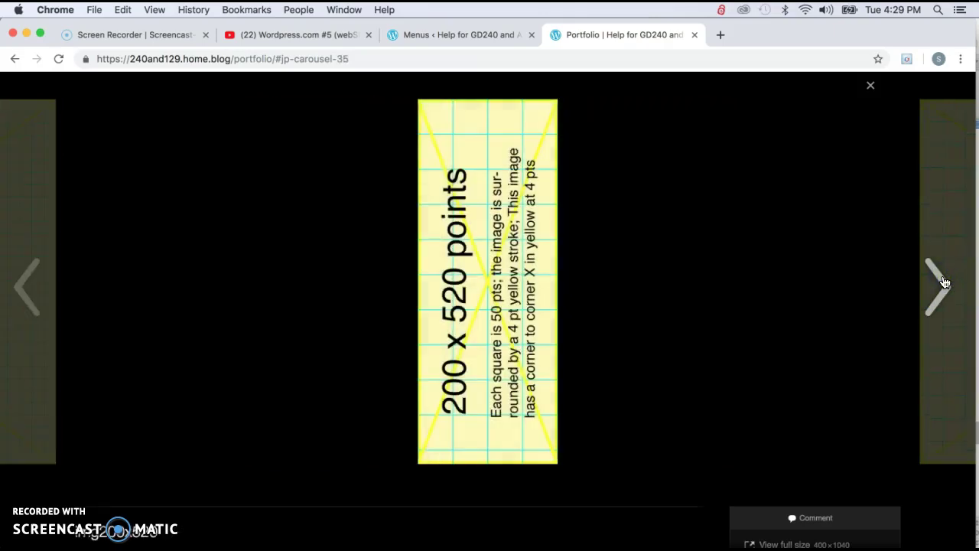
left_click(943, 281)
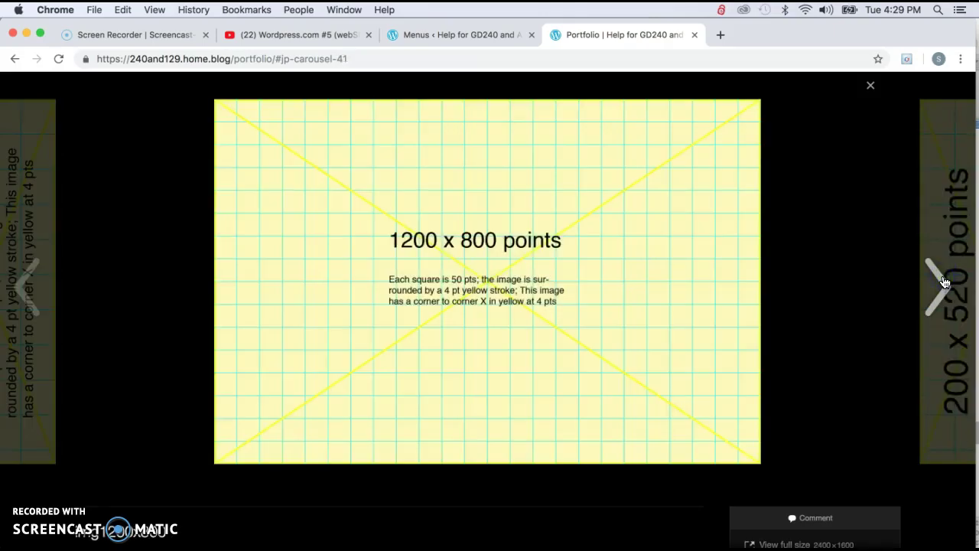
left_click(944, 281)
left_click(944, 282)
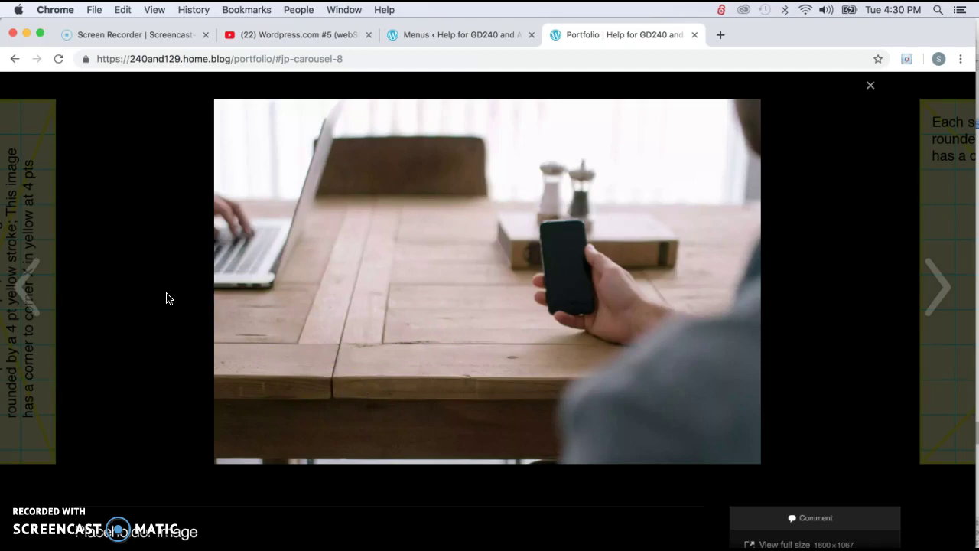
left_click(941, 291)
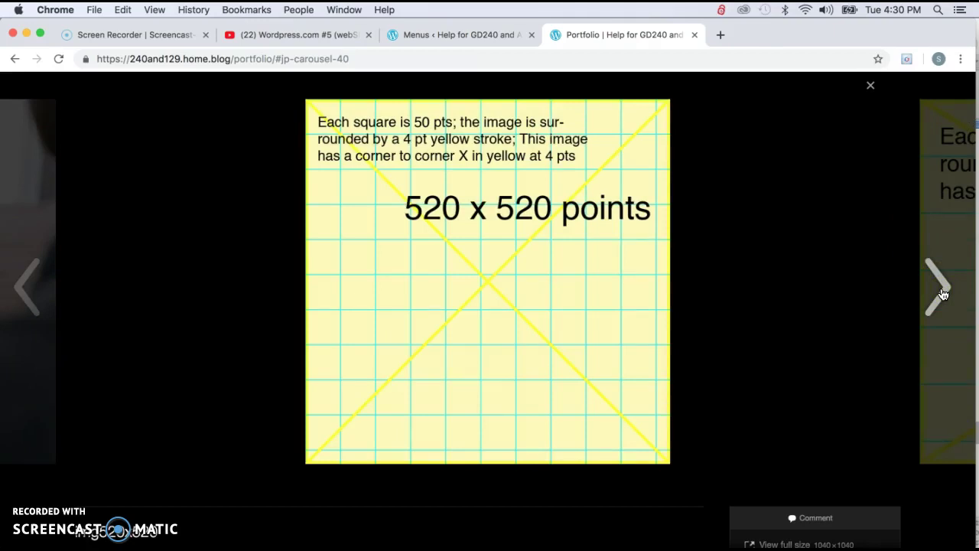
left_click(943, 292)
left_click(943, 292)
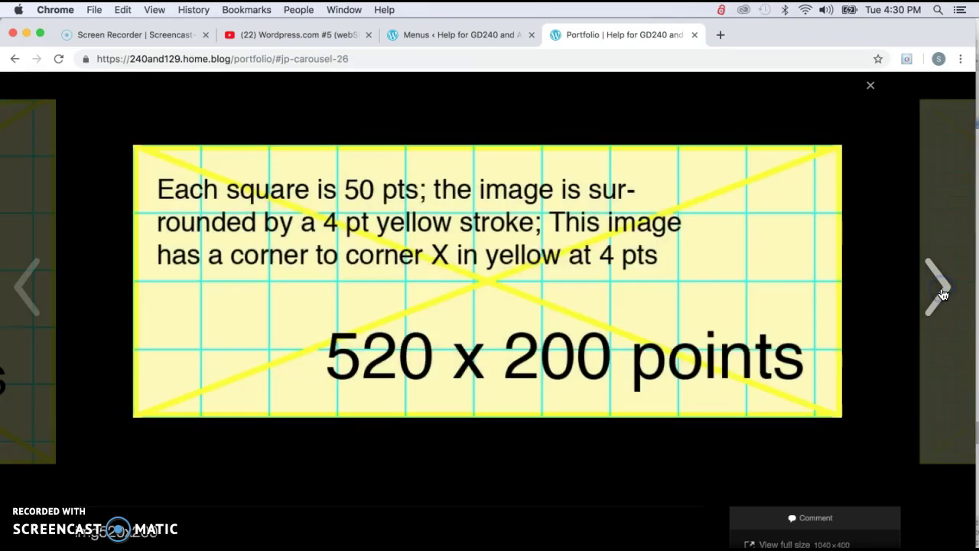
left_click(943, 292)
left_click(943, 292)
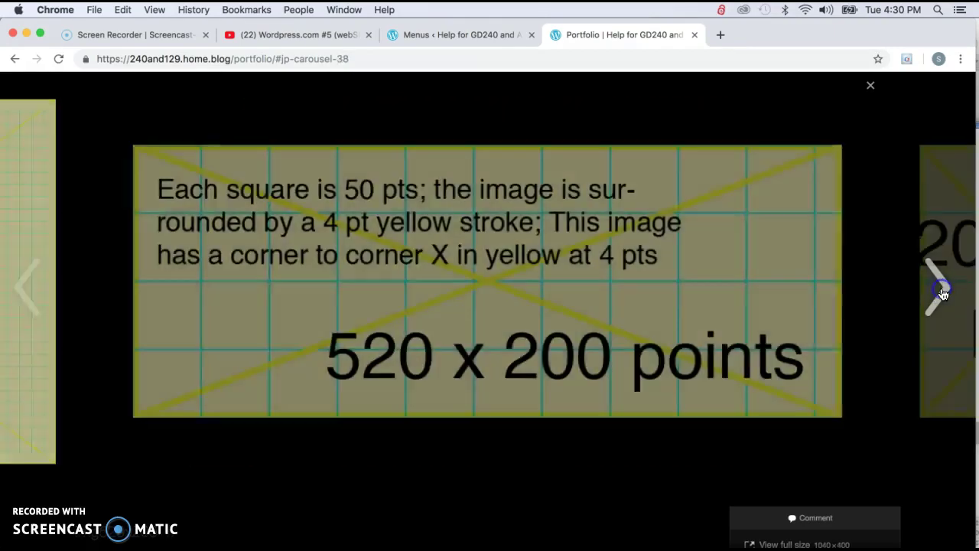
left_click(943, 292)
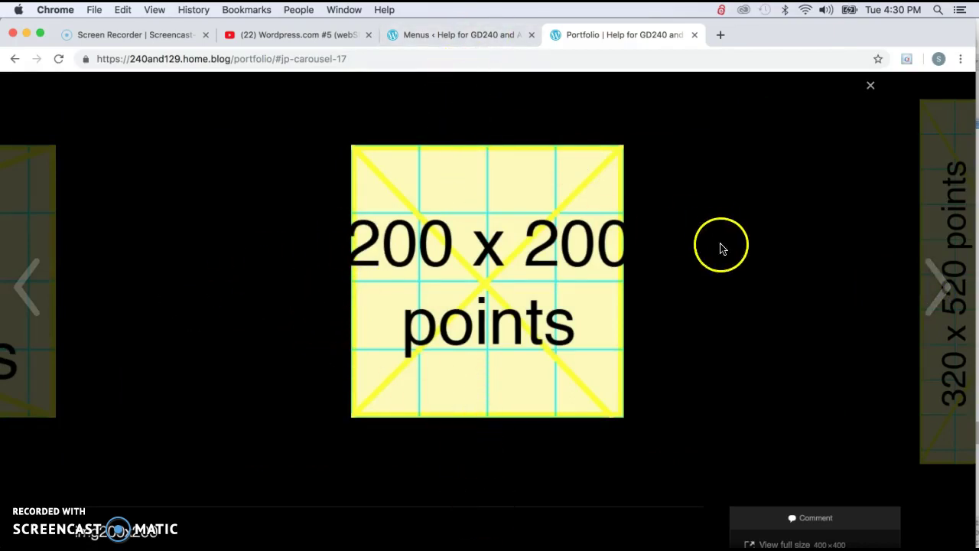
left_click(939, 279)
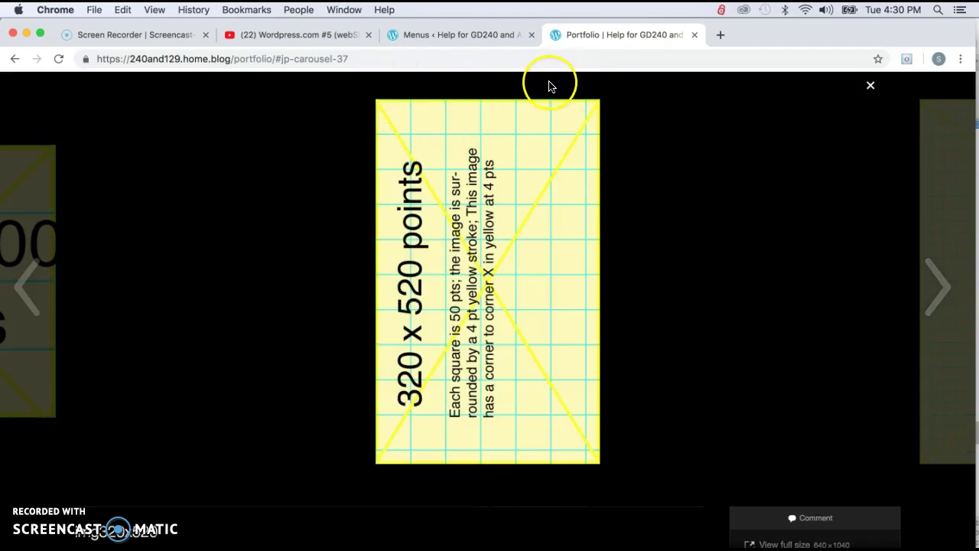
left_click(941, 285)
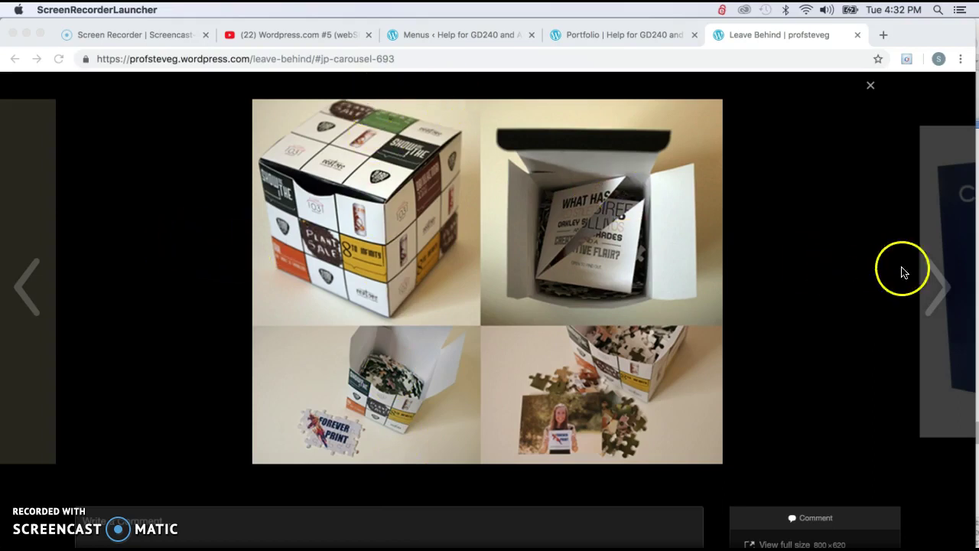
Step: Browse the example slideshow on the Leave Behind page up to the jam jar photo, going back once to the burlap-wrapped package
left_click(939, 278)
left_click(941, 290)
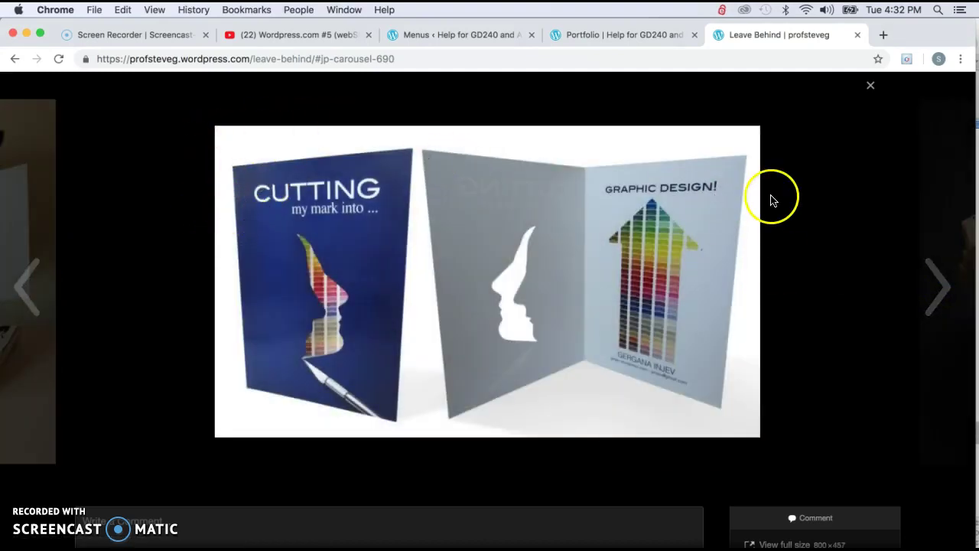
left_click(940, 287)
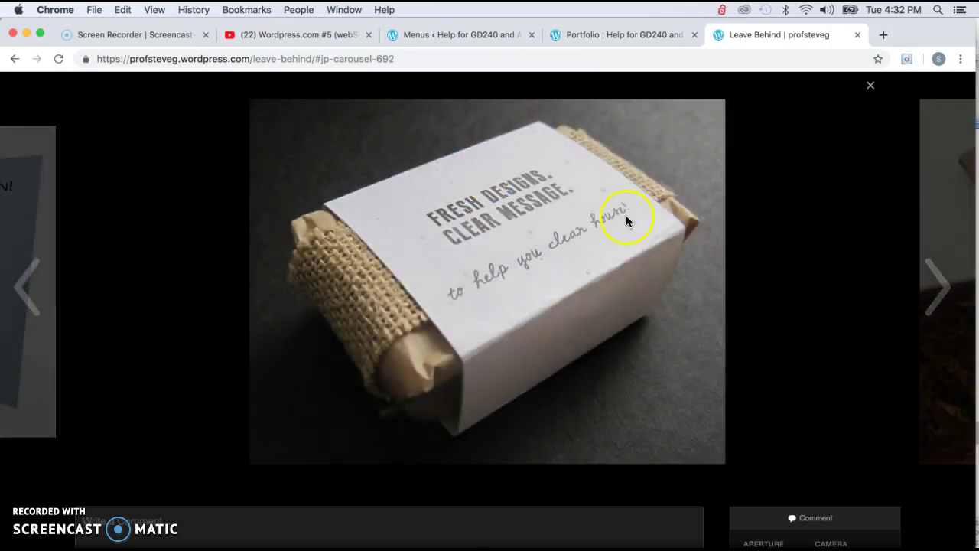
left_click(927, 278)
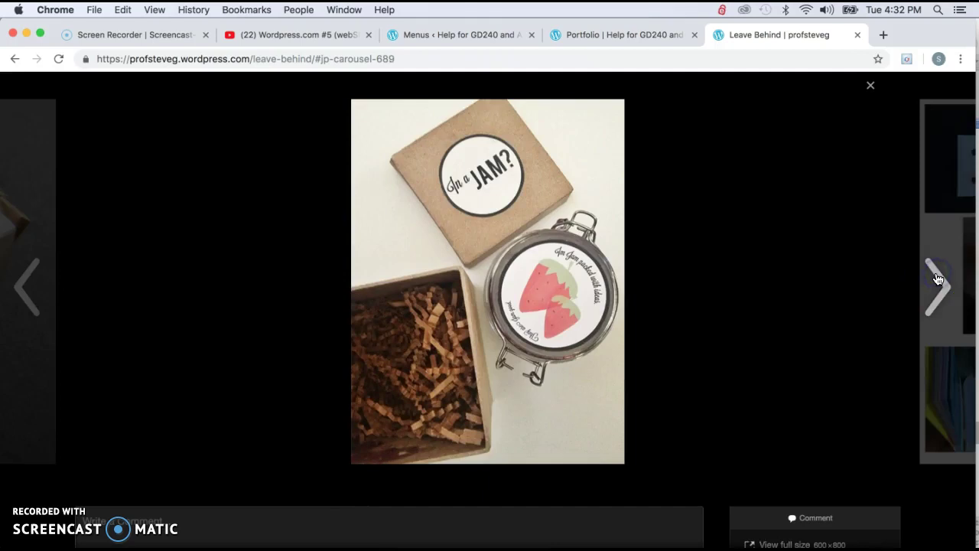
left_click(28, 300)
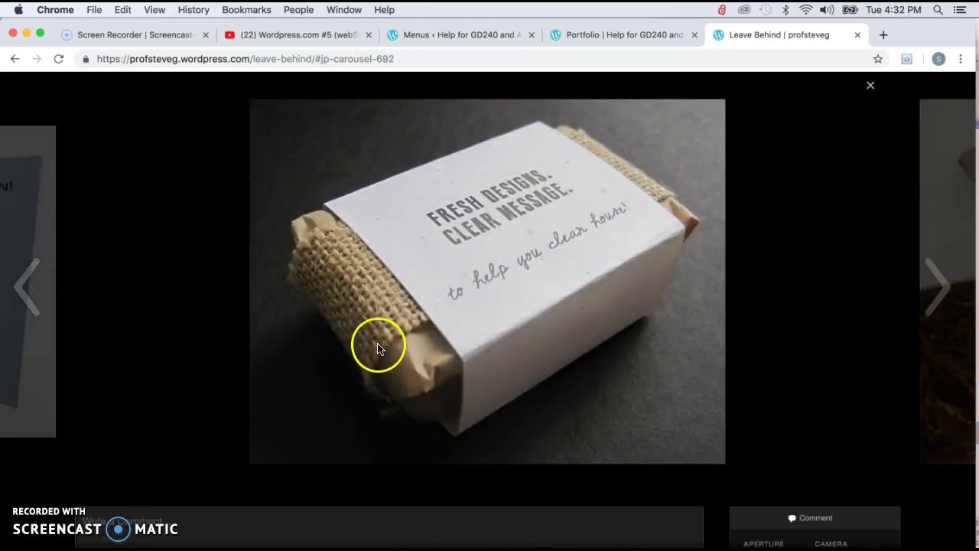
left_click(937, 278)
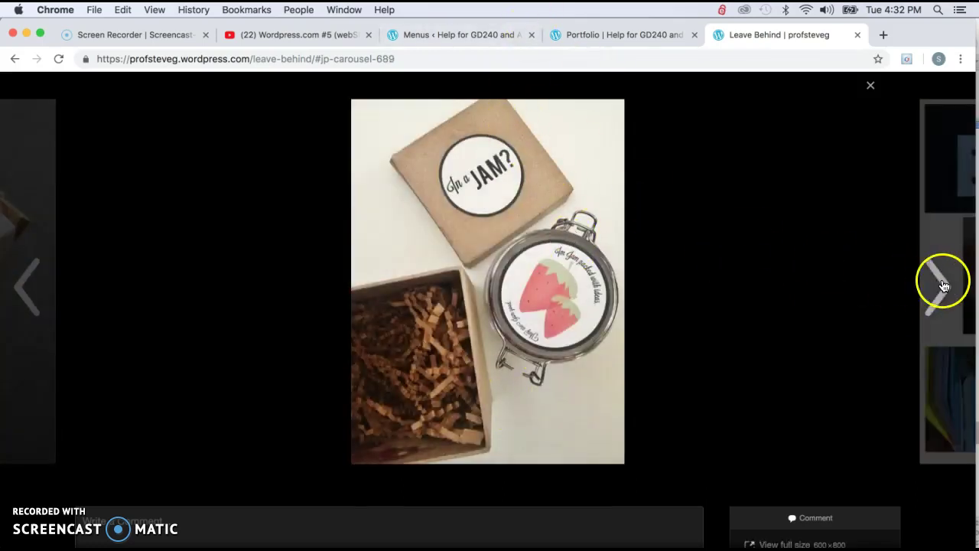
Step: Browse the remaining images in the Leave Behind slideshow, from the jam jar photo past the spray bottle and puzzle box
left_click(942, 283)
left_click(943, 284)
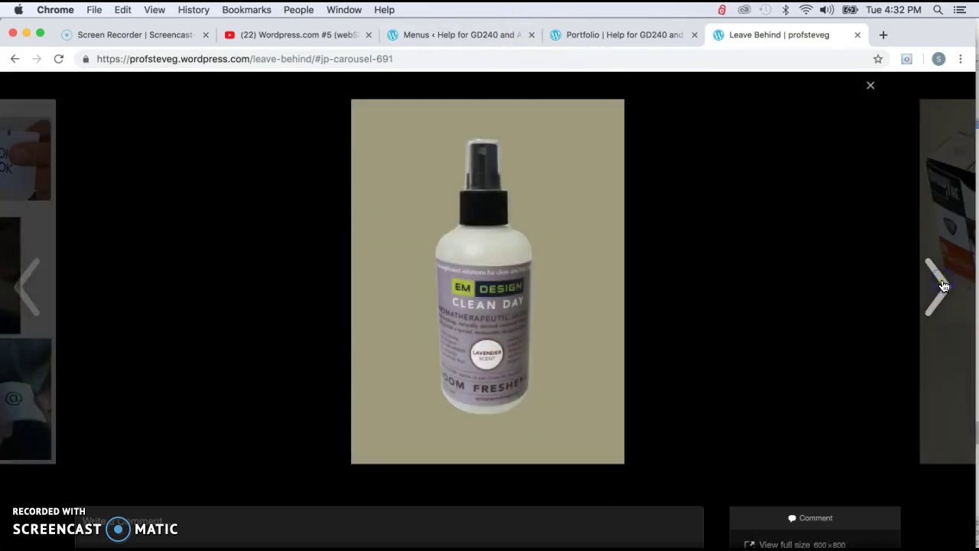
left_click(943, 284)
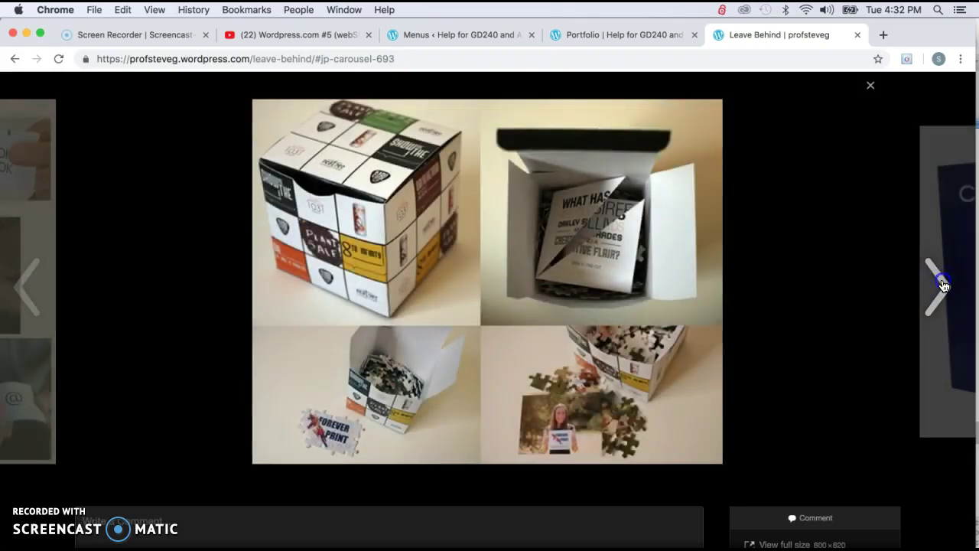
left_click(942, 284)
left_click(943, 285)
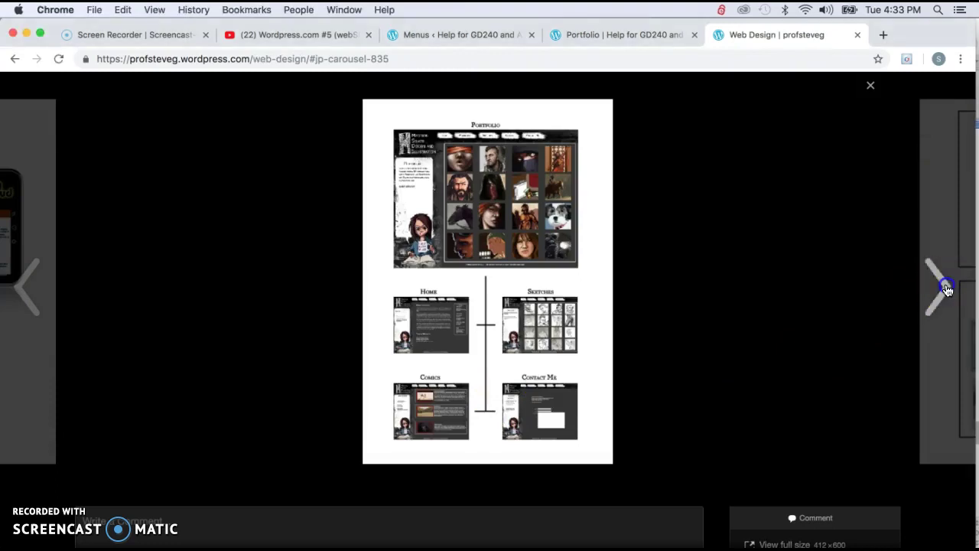
Step: Browse the slideshow on the Web Design page, comparing how the tall and wide website mock-ups are laid out
left_click(947, 289)
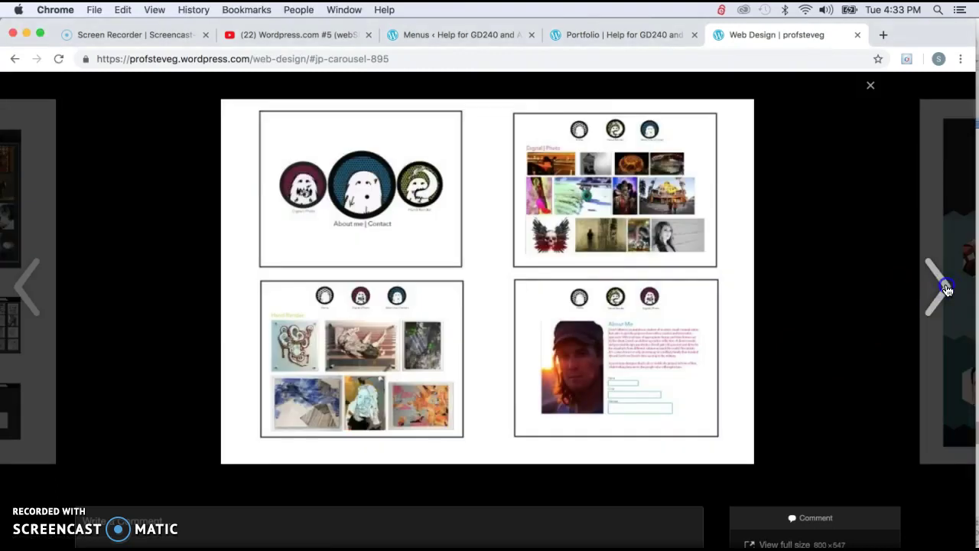
left_click(946, 289)
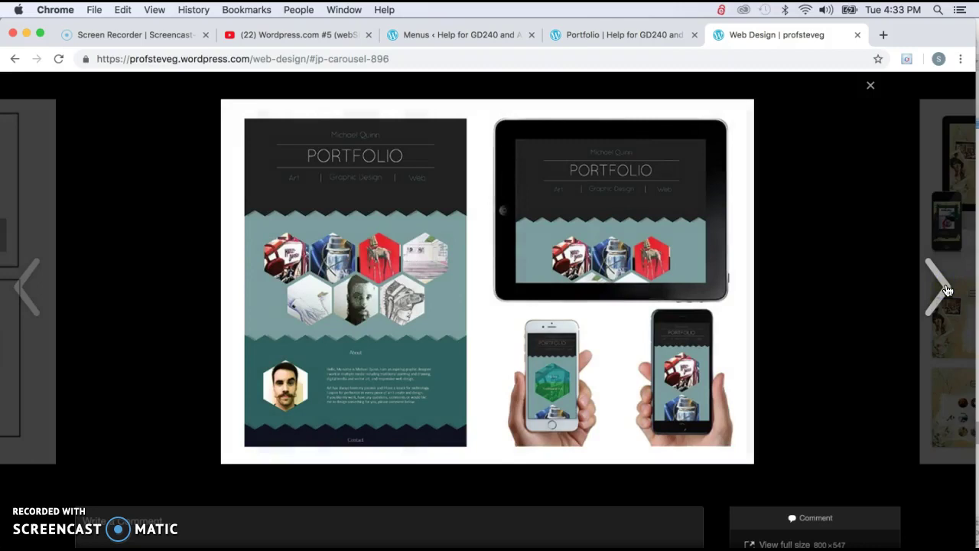
left_click(947, 289)
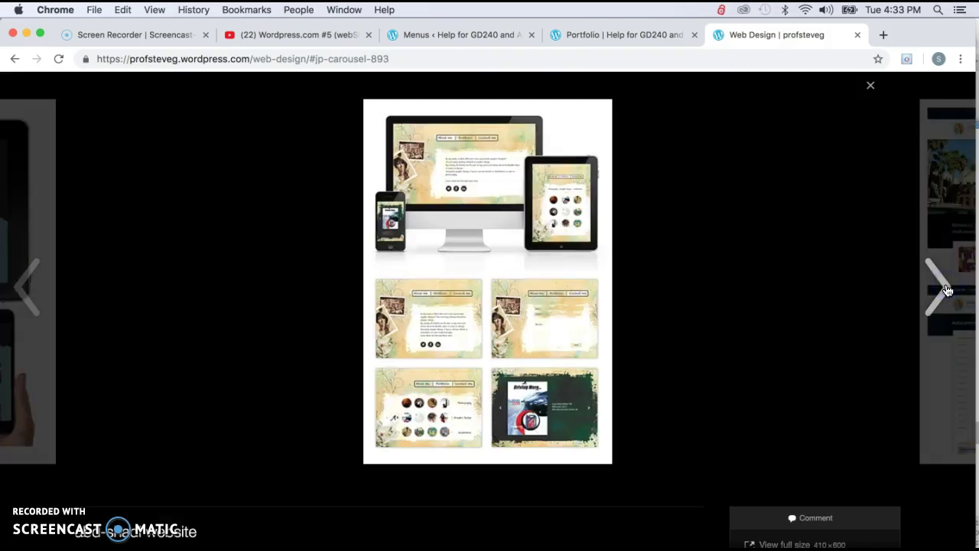
left_click(947, 289)
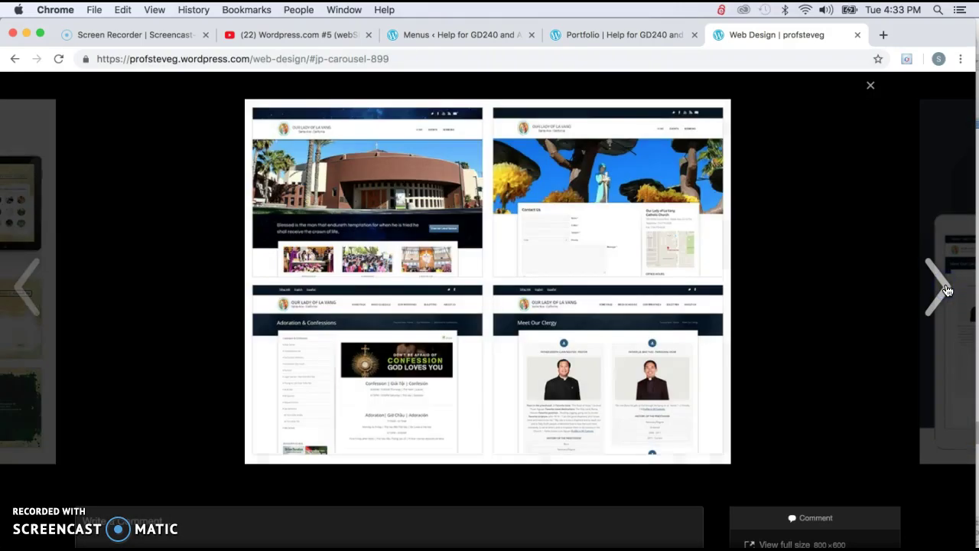
left_click(947, 289)
left_click(622, 311)
left_click(542, 307)
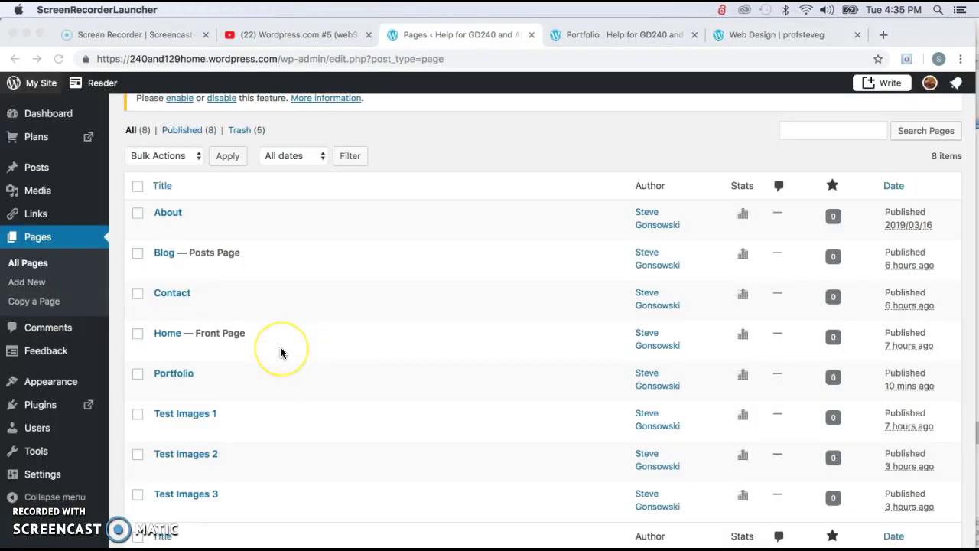
Step: Open the Portfolio page from the list of pages and open its image gallery for editing
scroll(280, 352, "down", 2)
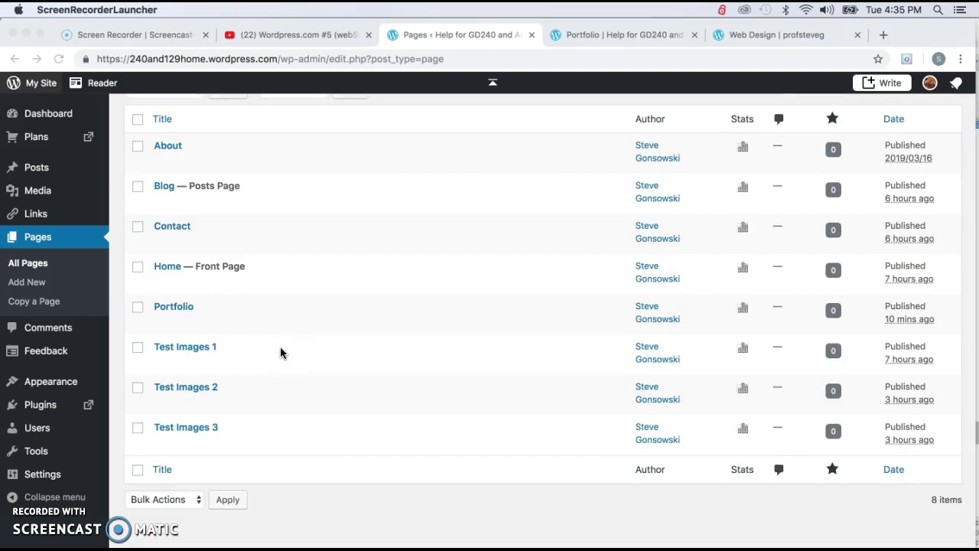
left_click(178, 306)
left_click(165, 322)
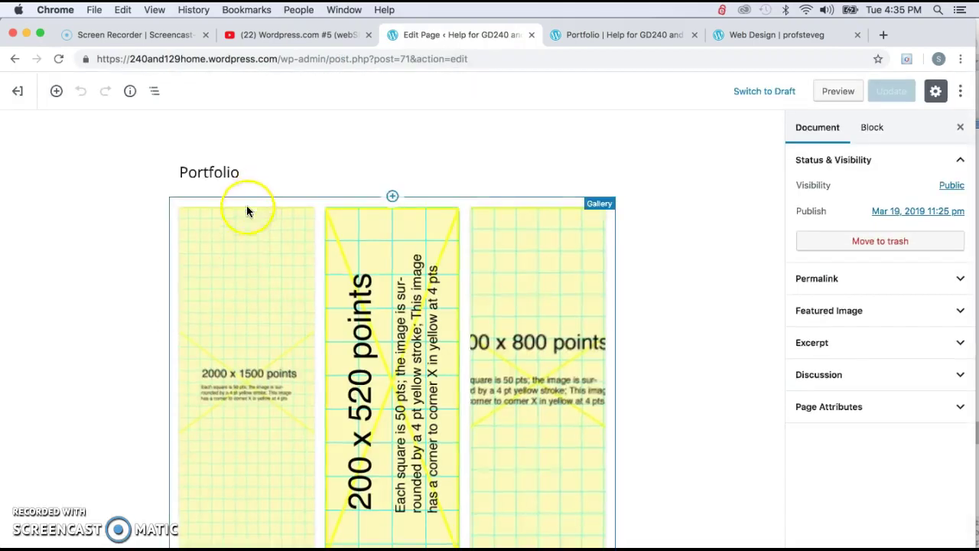
left_click(242, 228)
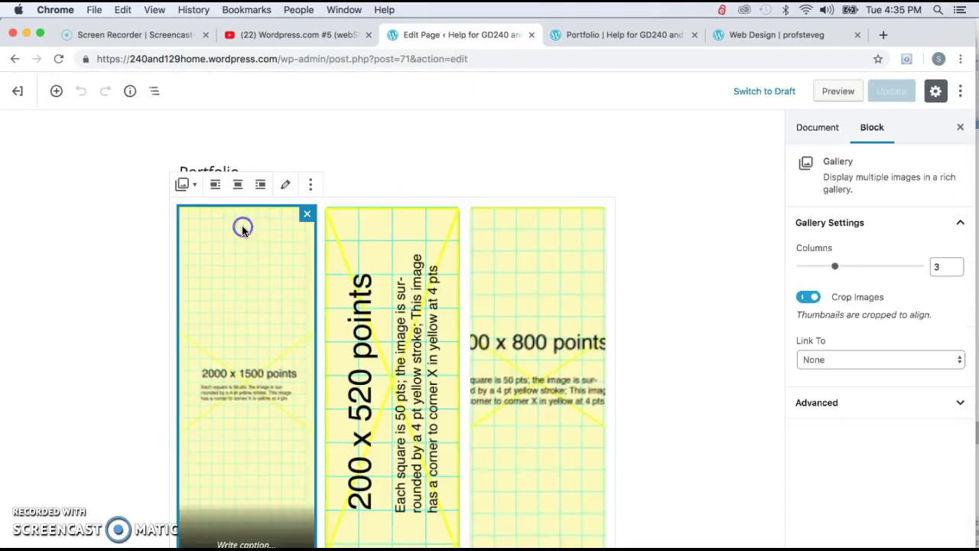
left_click(285, 184)
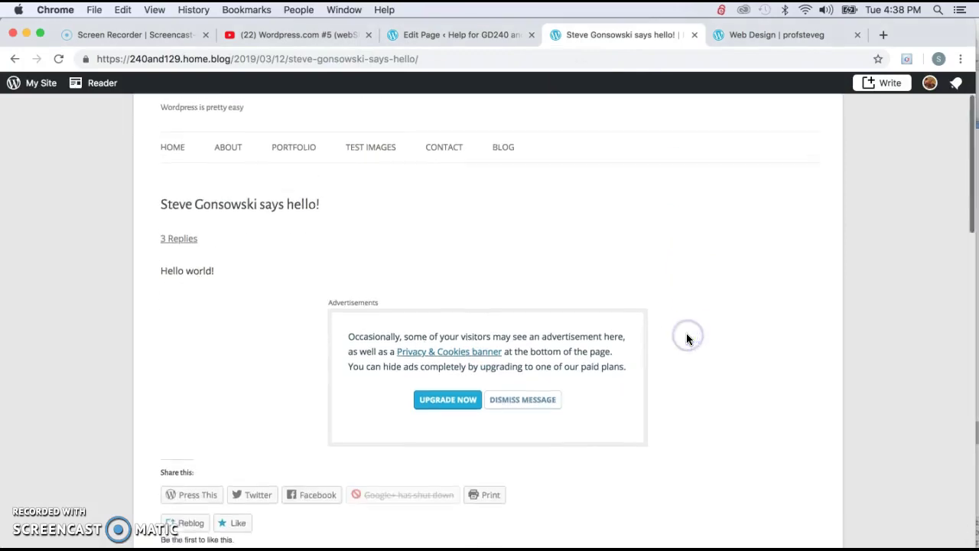
Step: Skim the published March 12, 2019 hello post from its heading down to the comments and back up
scroll(686, 335, "down", 1)
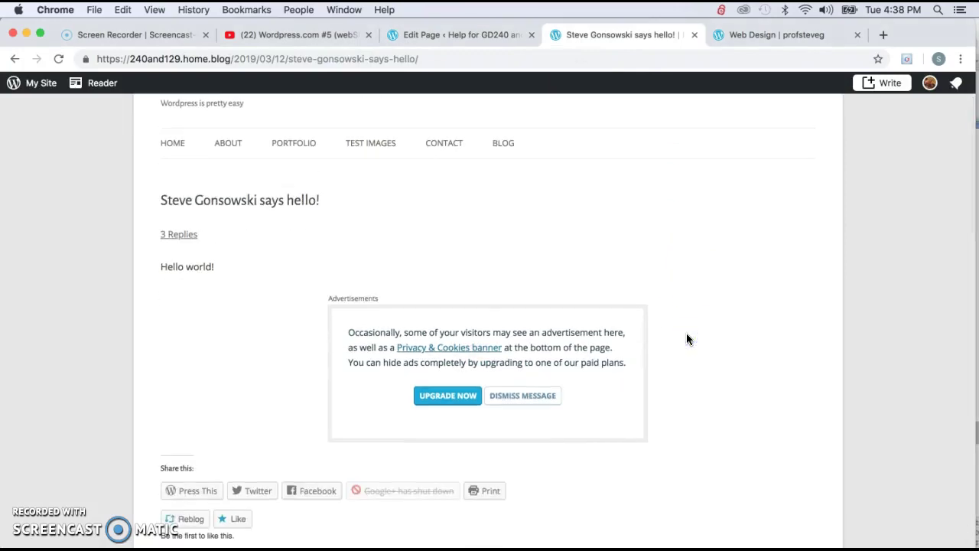
scroll(686, 334, "down", 4)
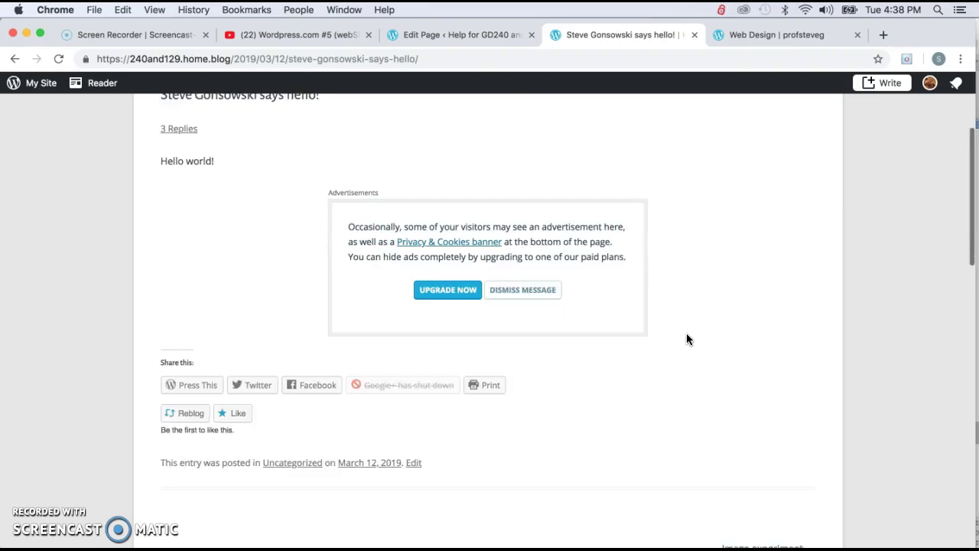
scroll(686, 339, "down", 5)
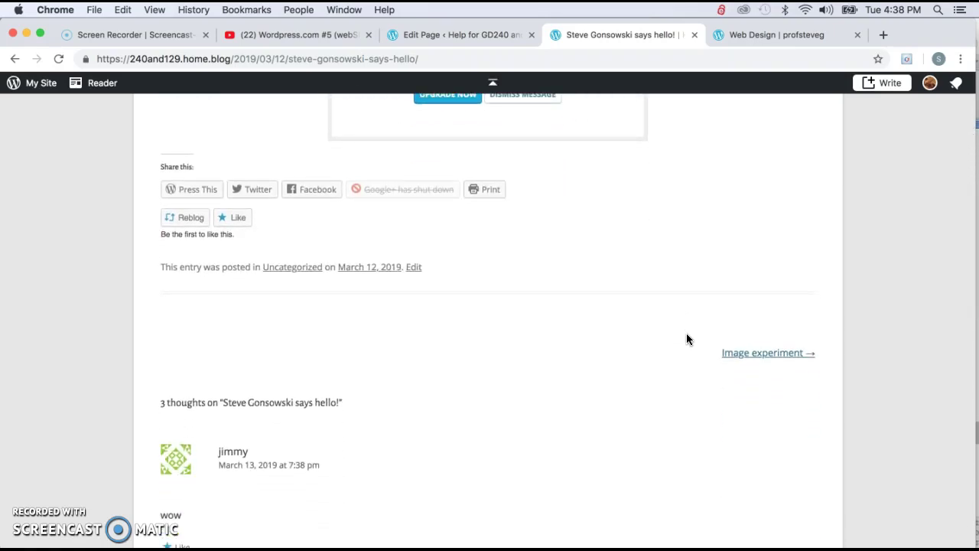
scroll(686, 338, "down", 10)
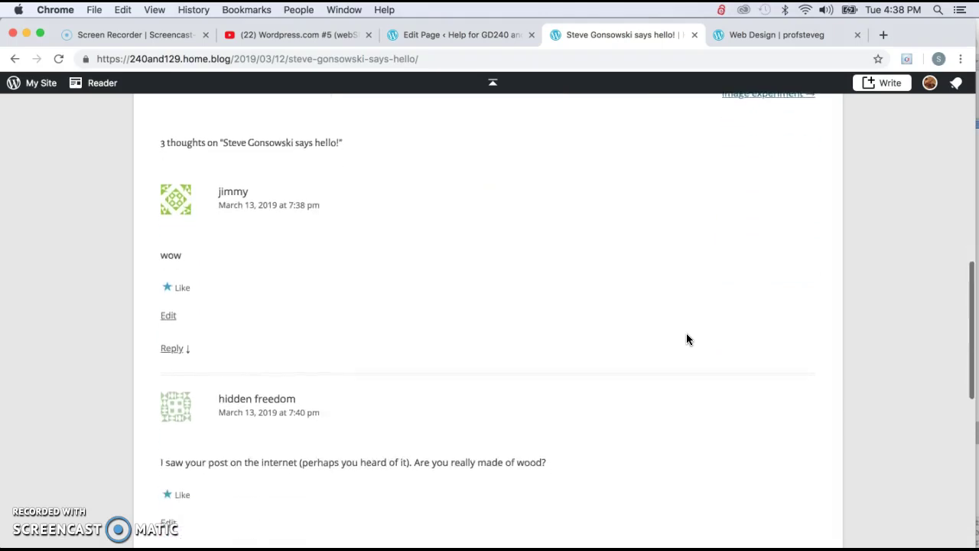
scroll(686, 339, "up", 15)
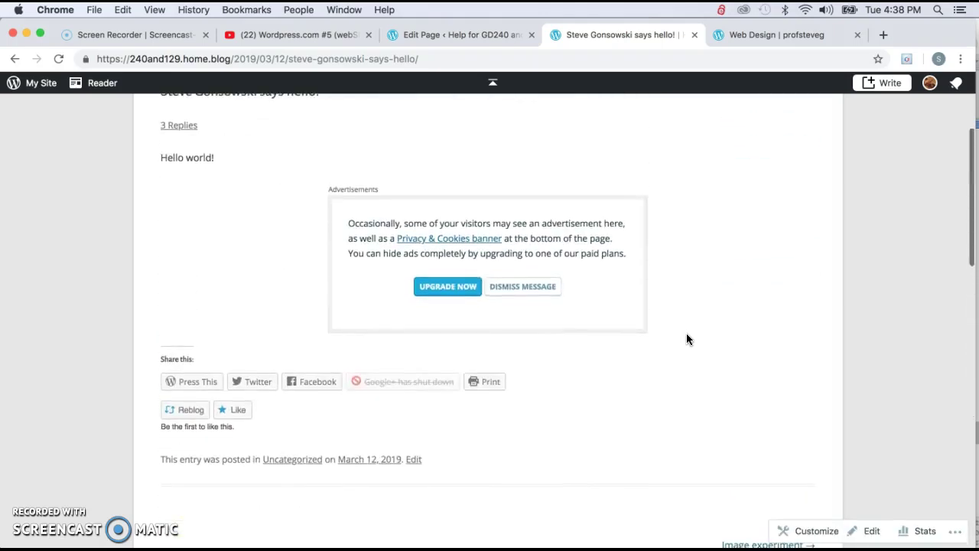
scroll(686, 338, "up", 5)
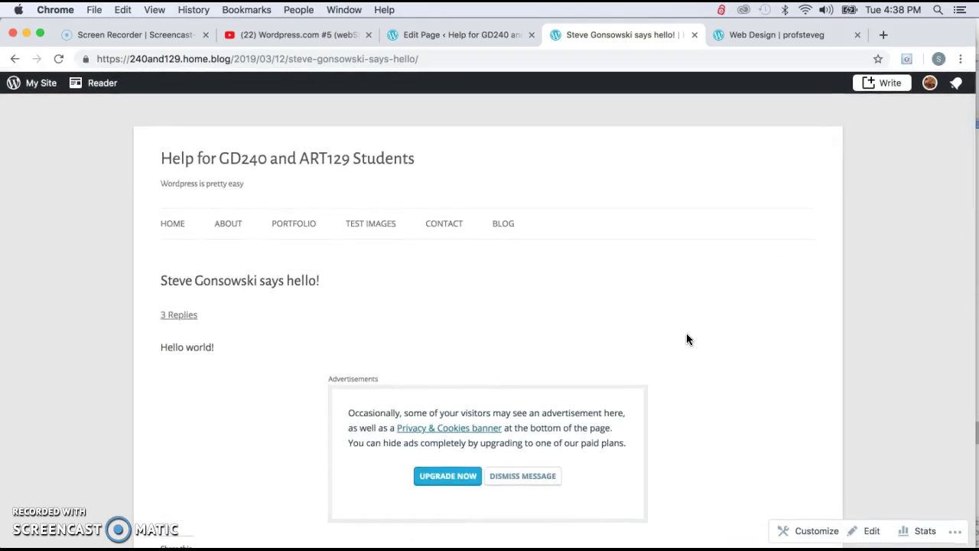
scroll(686, 339, "down", 2)
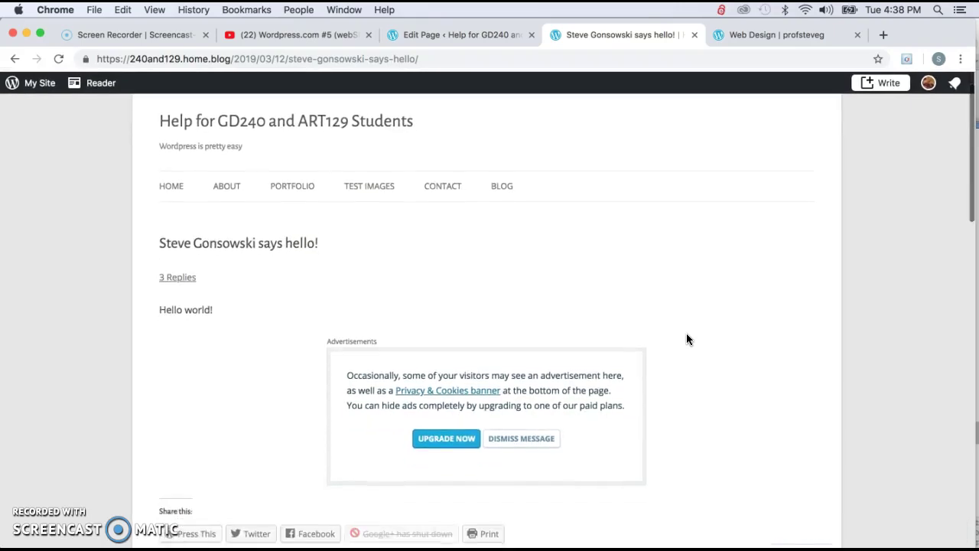
Step: Examine the hello post's title, body text, sharing options and the category and date it was posted under
left_click(288, 288)
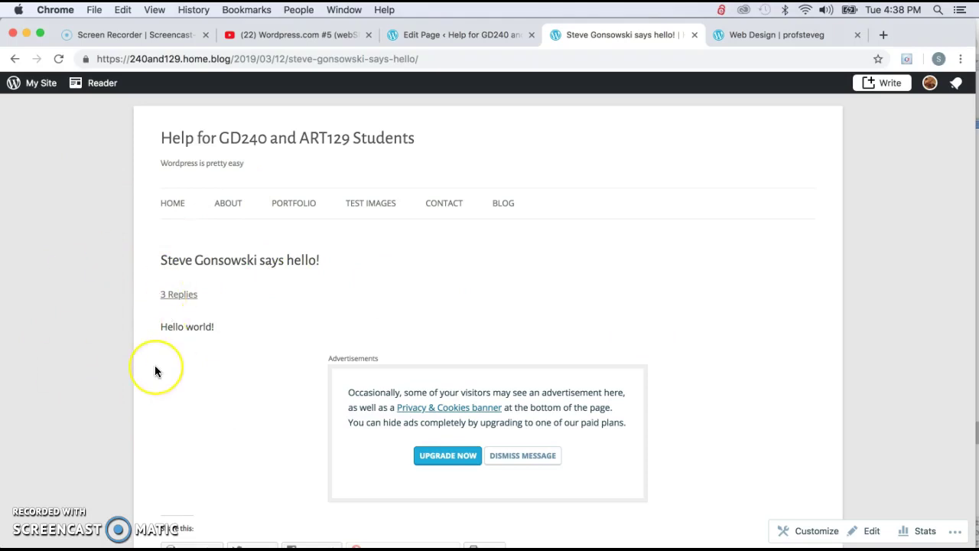
scroll(155, 371, "down", 5)
scroll(154, 371, "up", 3)
scroll(155, 371, "down", 2)
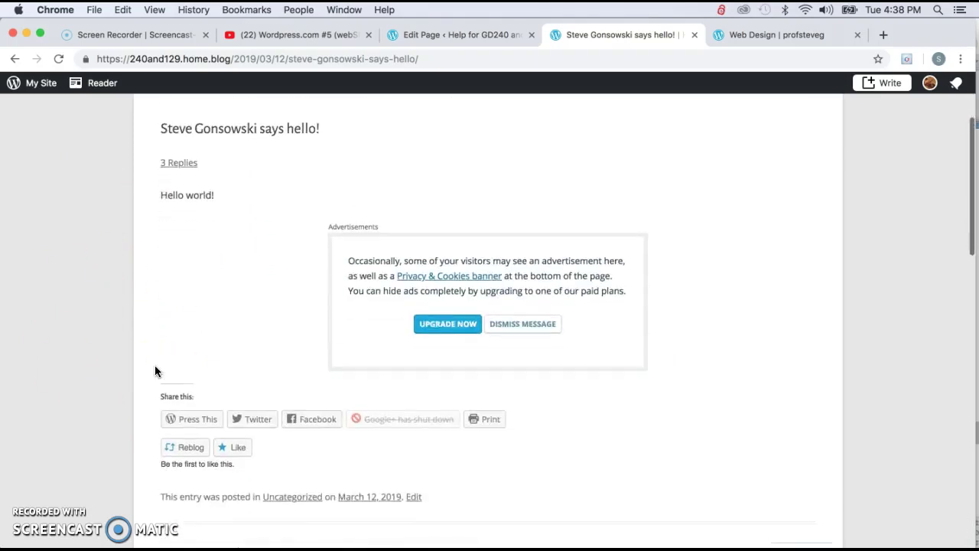
scroll(155, 365, "up", 2)
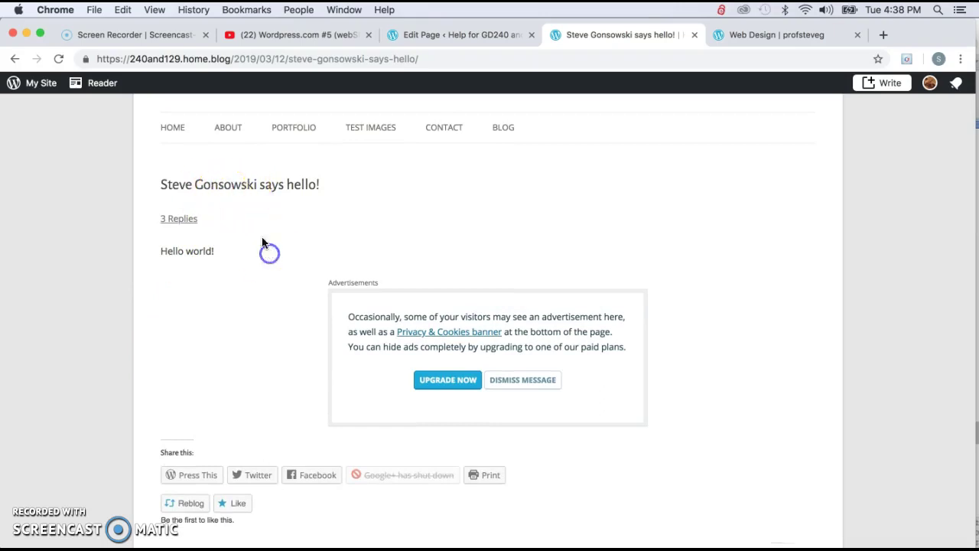
scroll(274, 272, "down", 1)
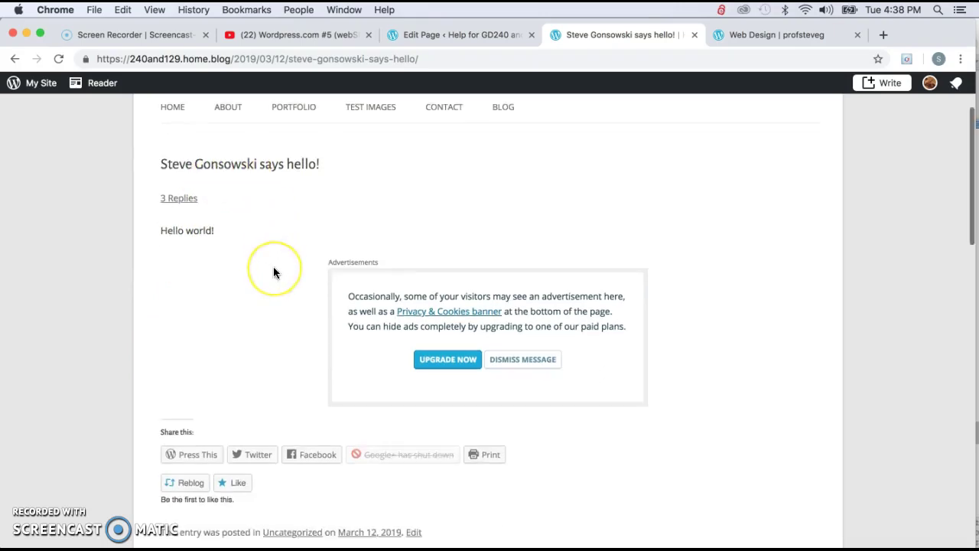
scroll(273, 270, "up", 2)
scroll(286, 371, "down", 5)
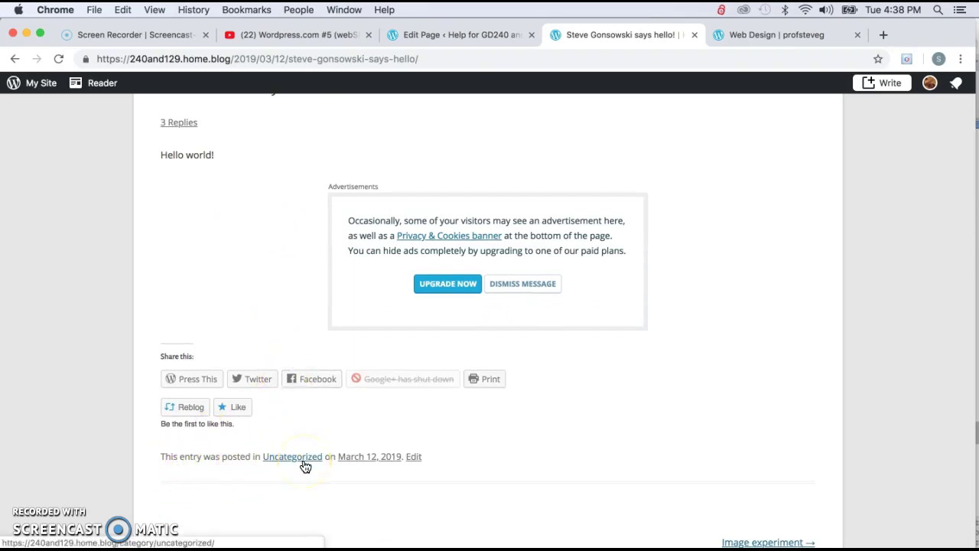
scroll(305, 465, "down", 3)
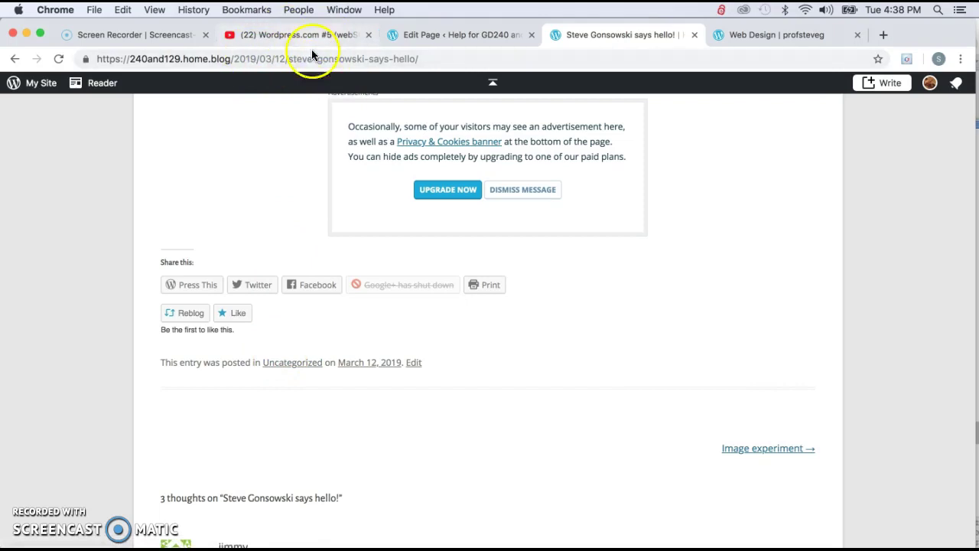
Step: Read the visitor comments on the hello post and the post author's reply about the wooden image
scroll(283, 382, "down", 8)
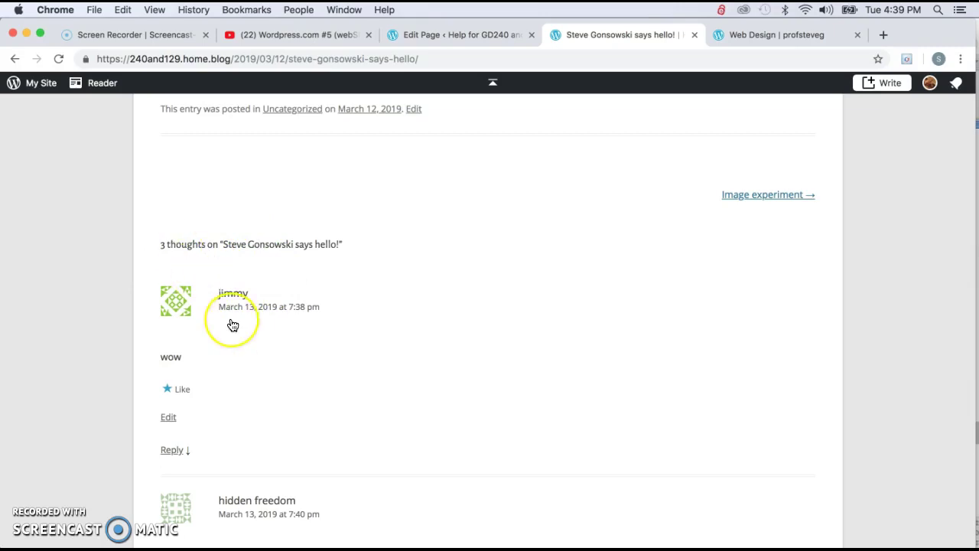
scroll(231, 324, "down", 4)
scroll(233, 325, "down", 5)
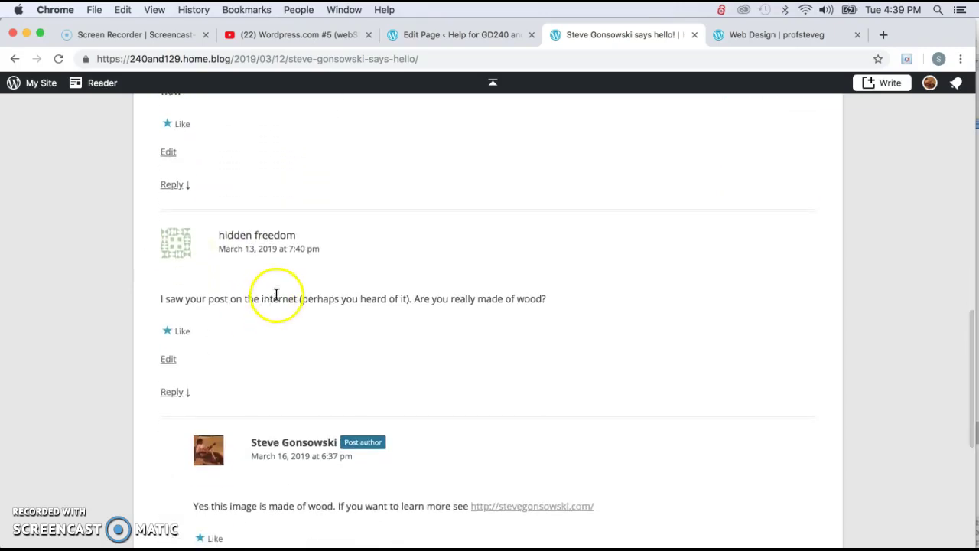
scroll(237, 233, "down", 7)
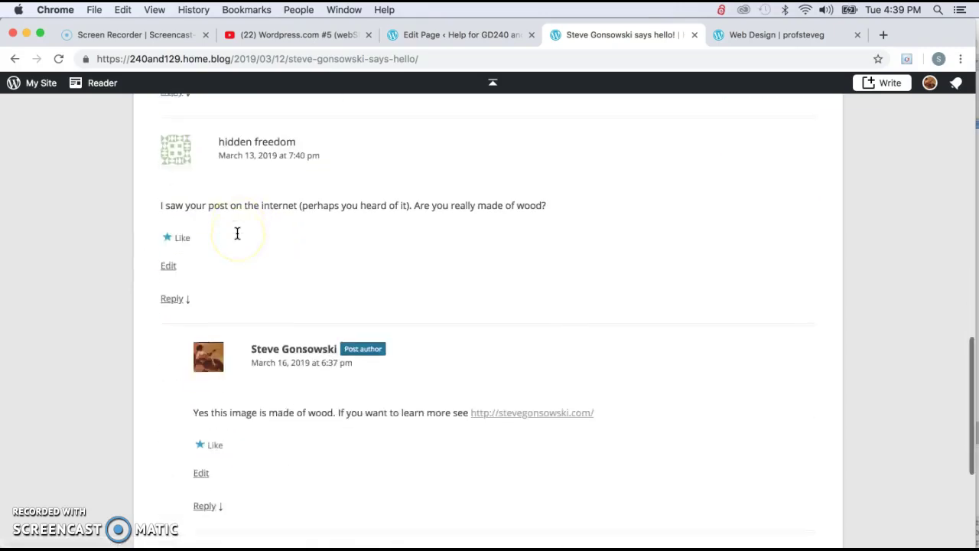
scroll(237, 234, "down", 1)
scroll(237, 233, "down", 3)
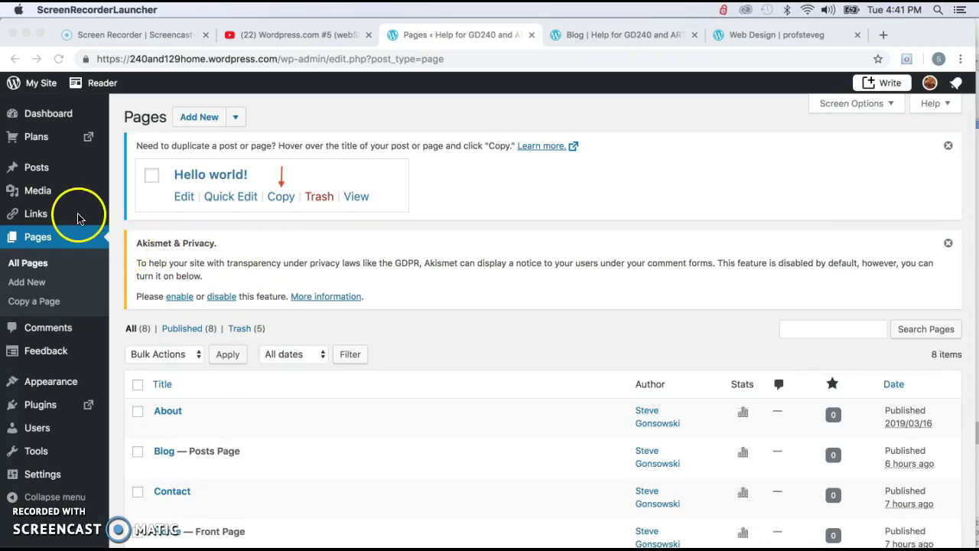
Step: Add a new post category named "friendly" with no parent category and an empty description
left_click(36, 172)
mouse_move(39, 172)
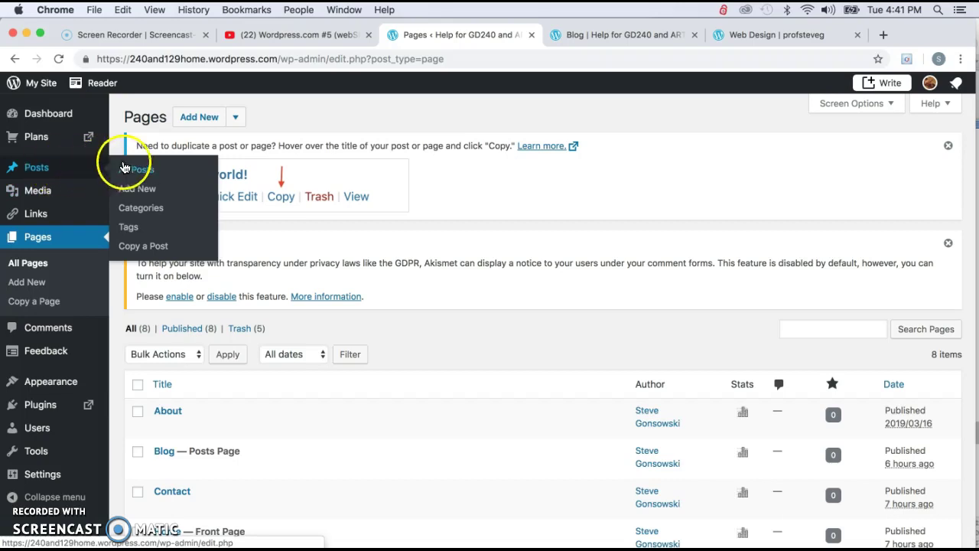
left_click(143, 211)
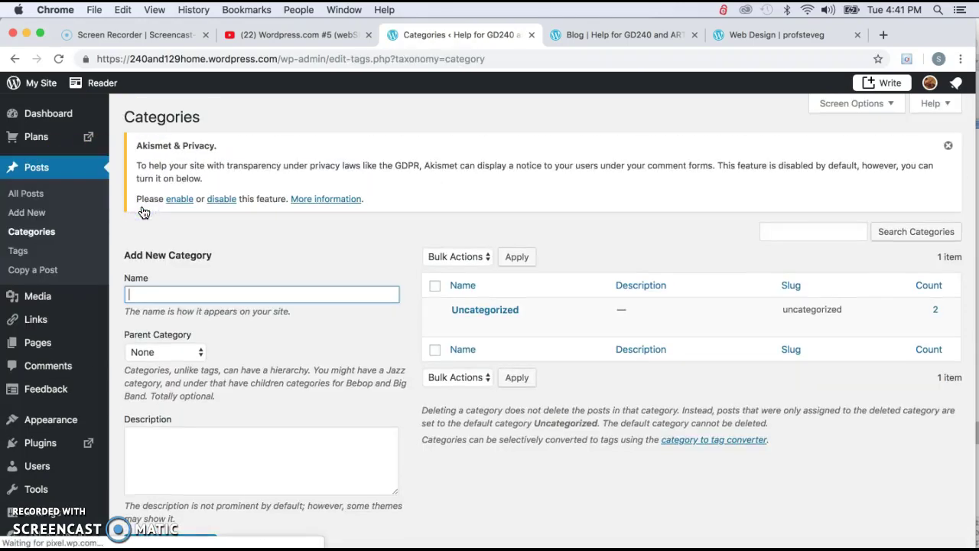
left_click(139, 293)
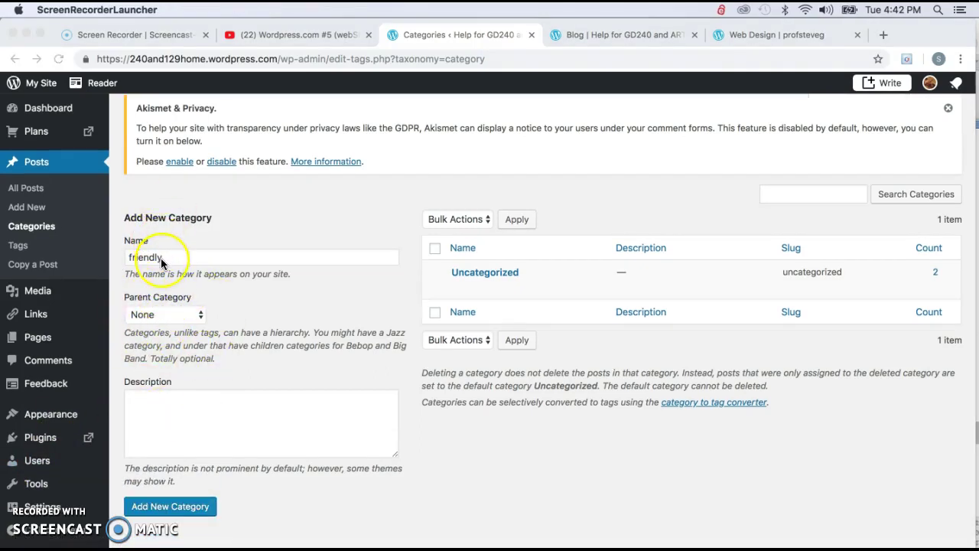
left_click(147, 400)
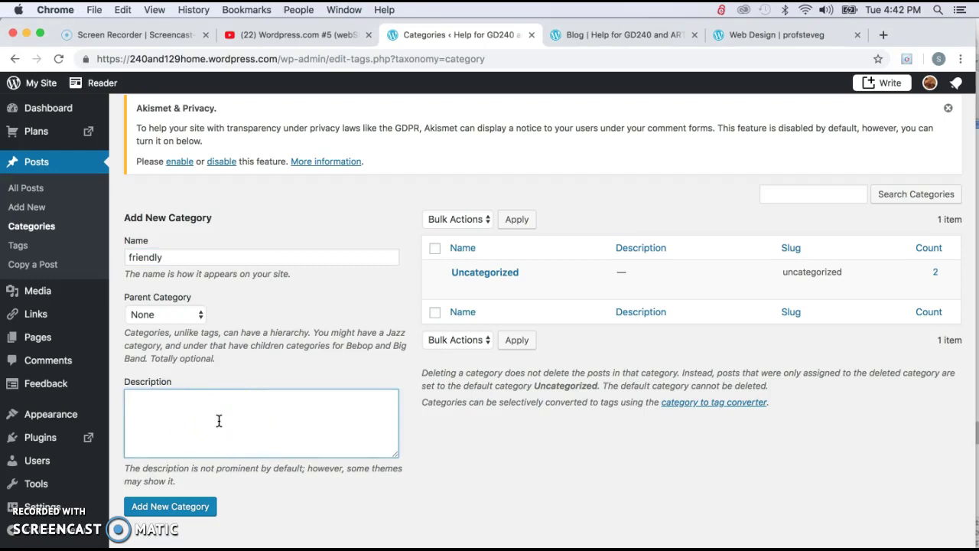
mouse_move(563, 280)
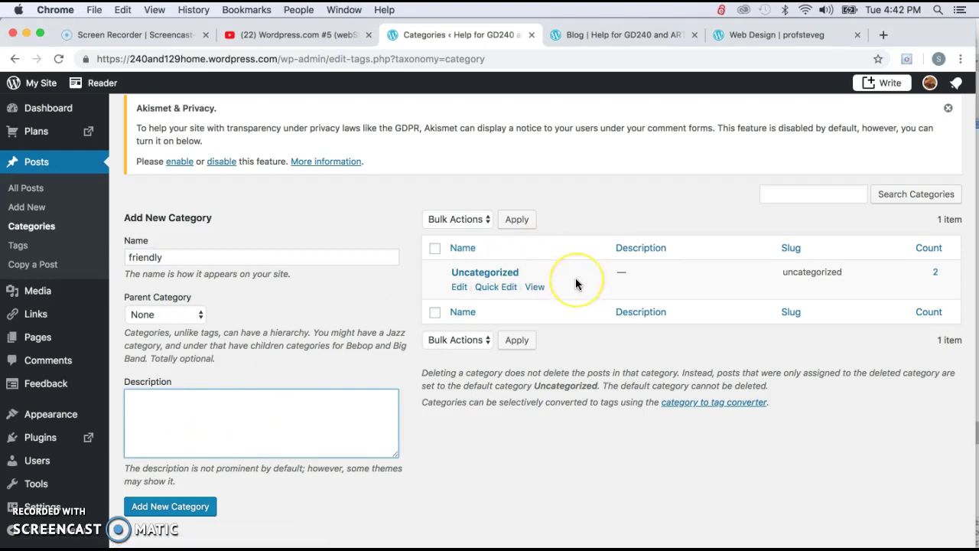
left_click(182, 510)
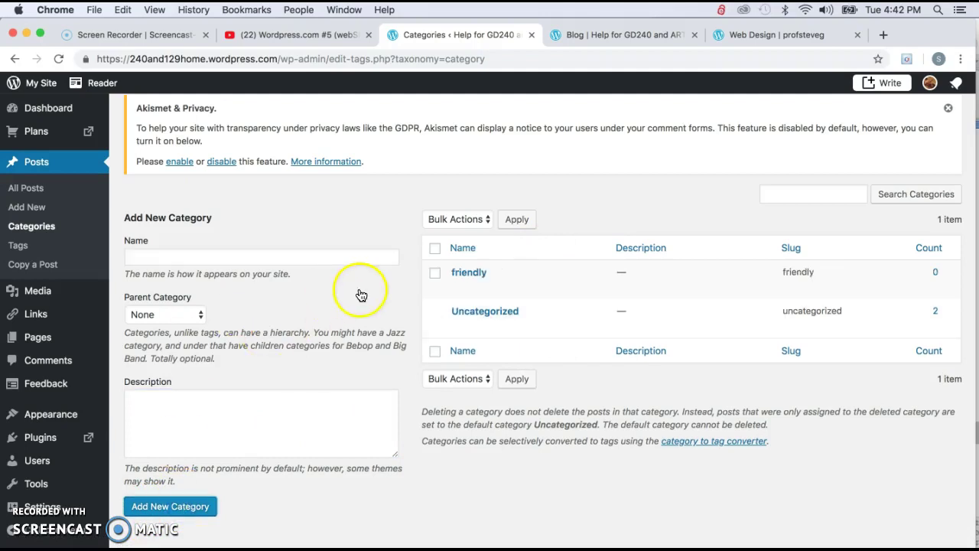
Step: Add another post category named "images" with no parent category and an empty description
left_click(153, 256)
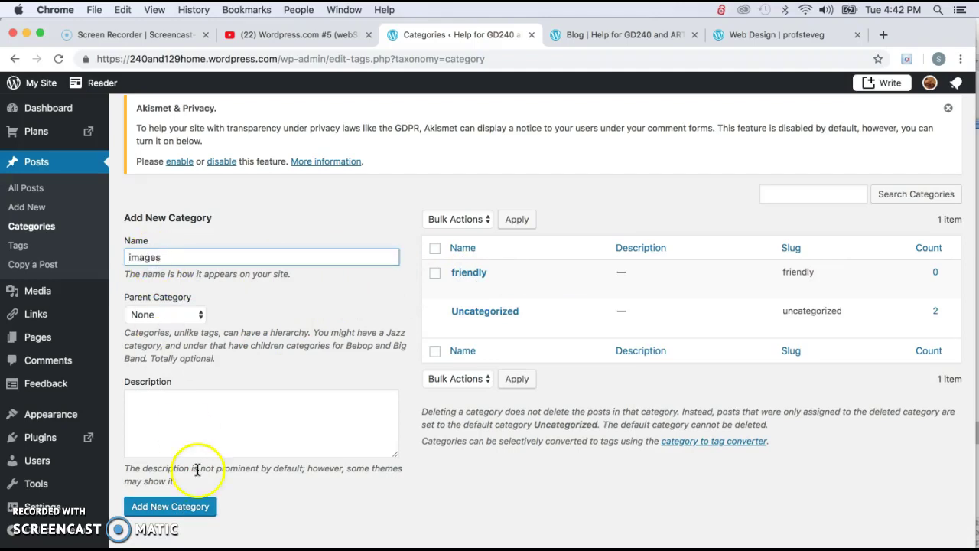
left_click(179, 508)
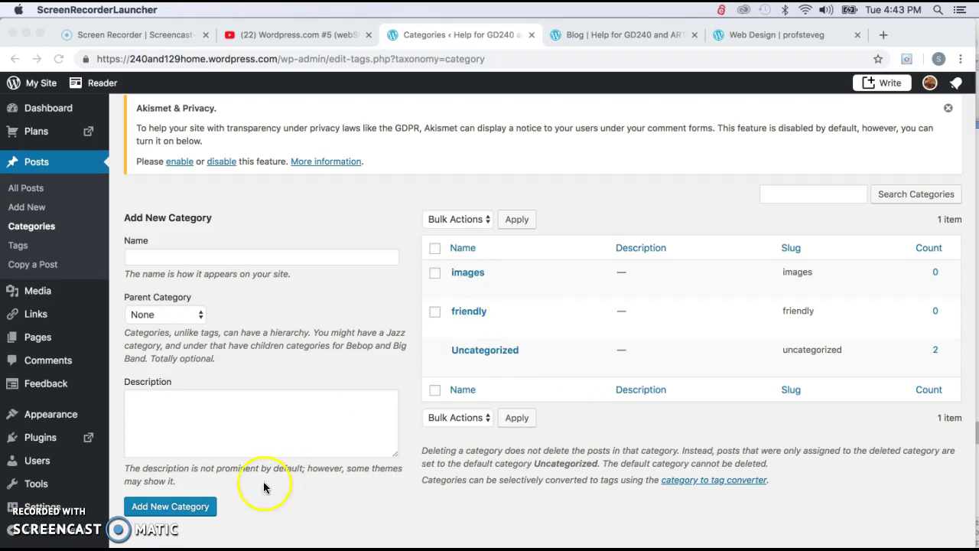
scroll(38, 287, "down", 1)
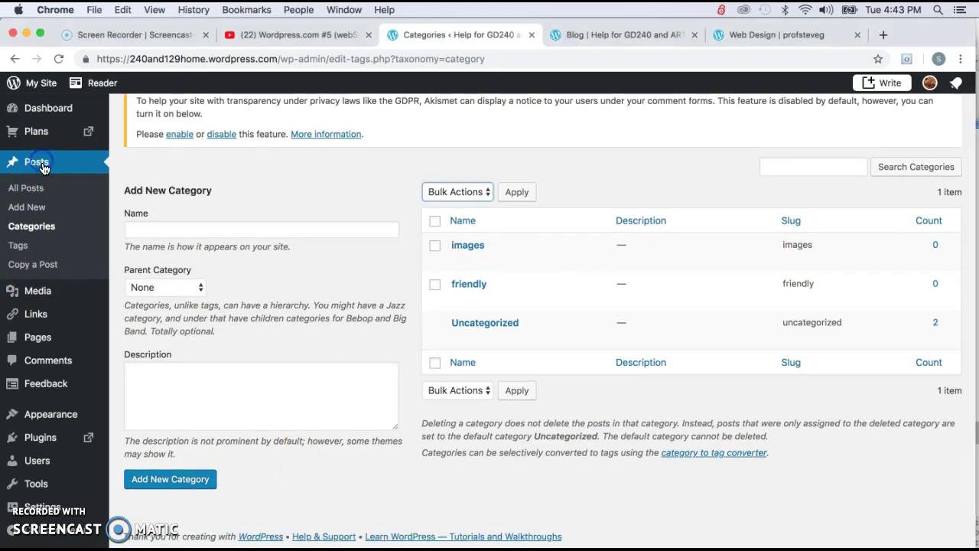
Step: In the list of all posts, add the "Image experiment" post to the images category
left_click(25, 192)
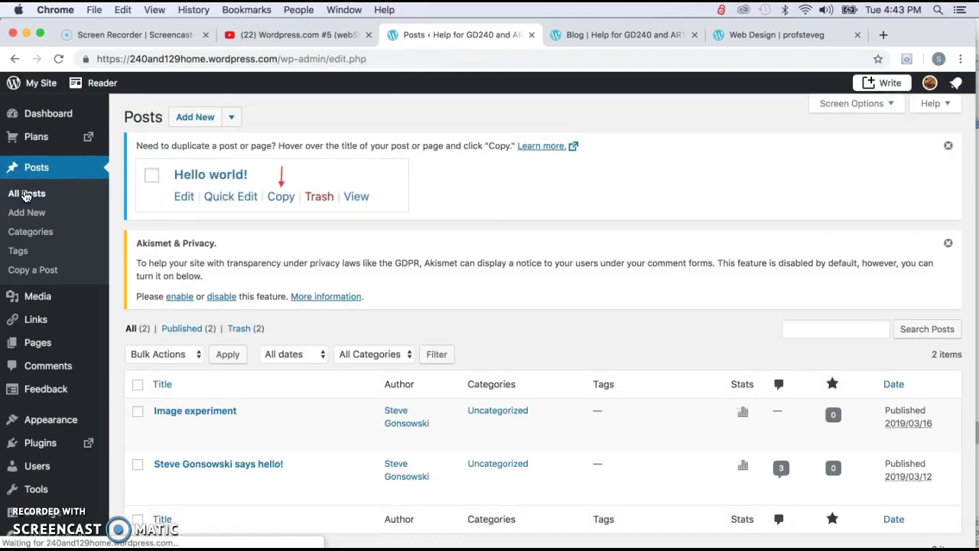
scroll(268, 354, "down", 2)
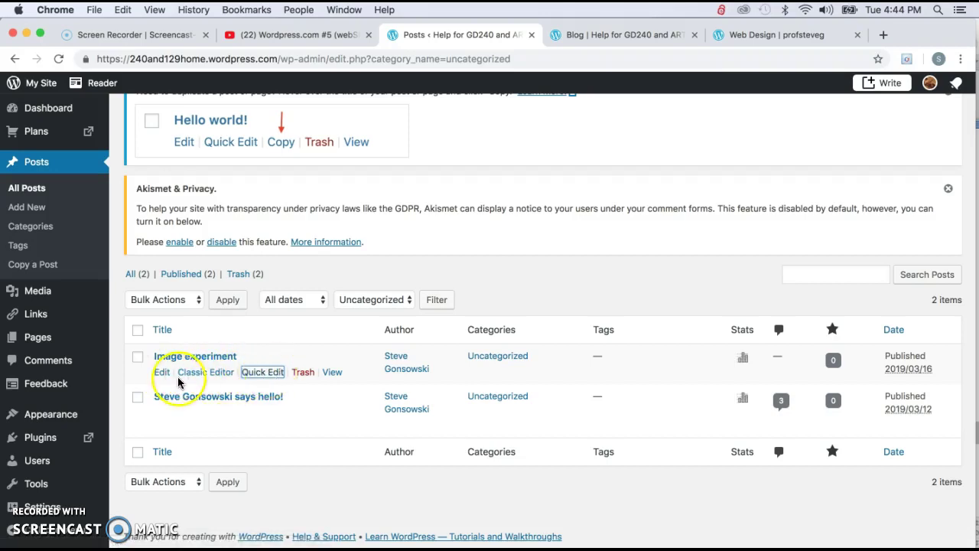
left_click(263, 372)
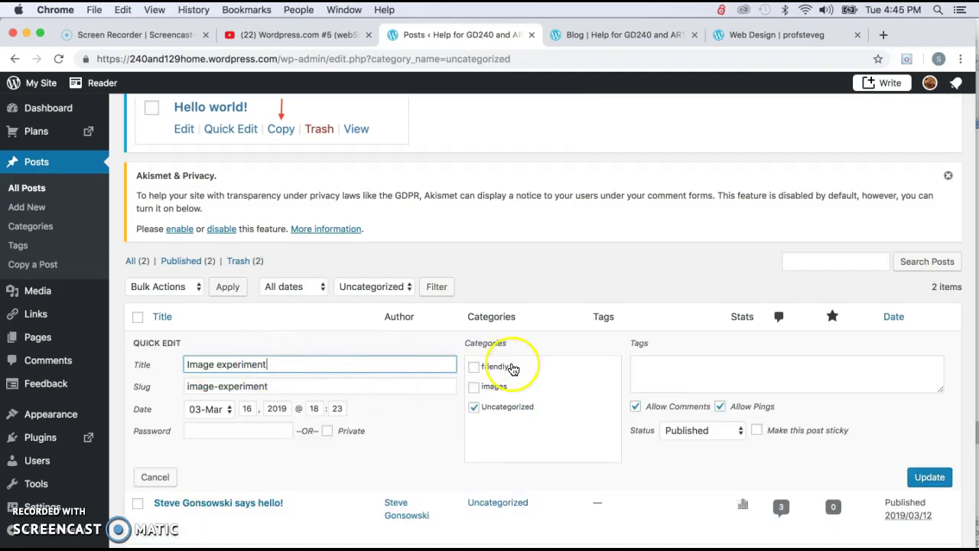
left_click(474, 386)
left_click(929, 477)
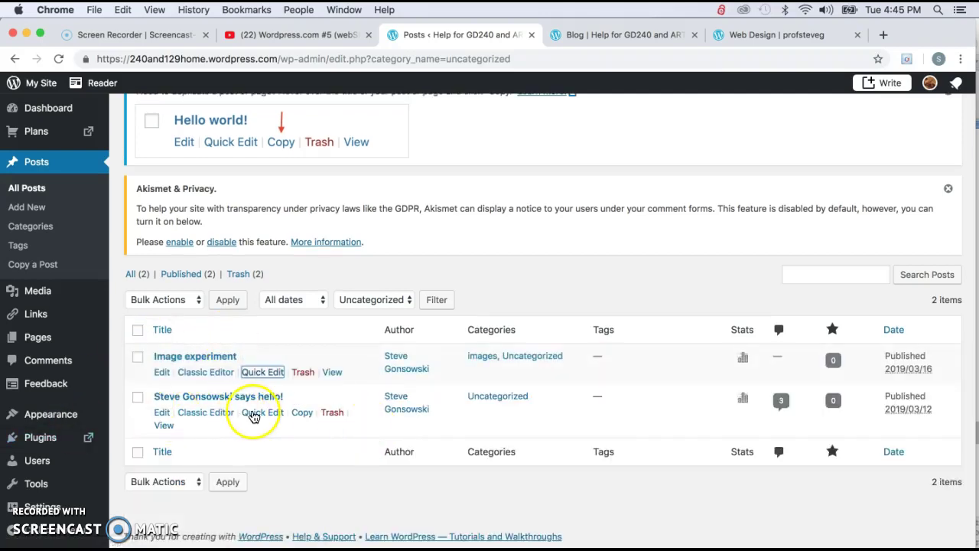
Step: Assign the March 12 hello post to the friendly category, remove it from Uncategorized, and save the change
left_click(264, 413)
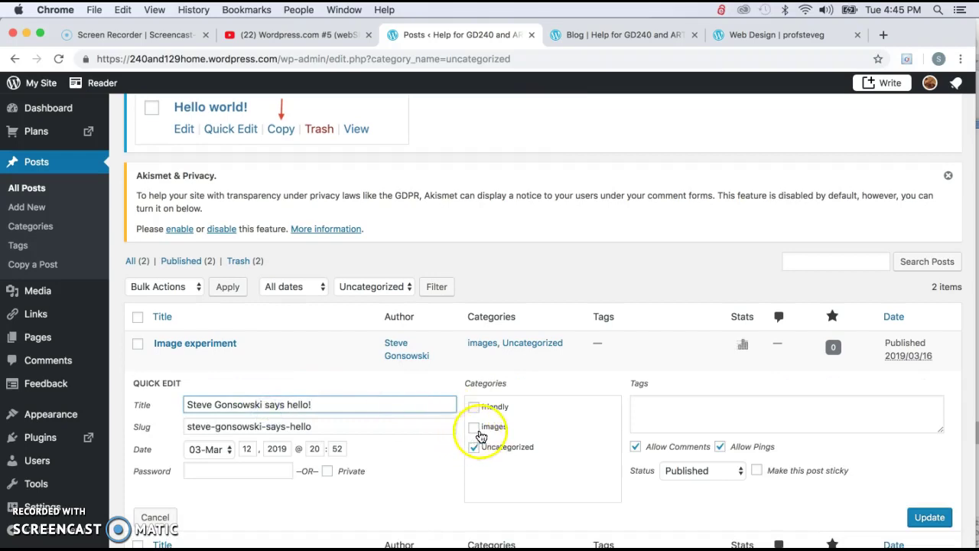
left_click(473, 407)
left_click(930, 518)
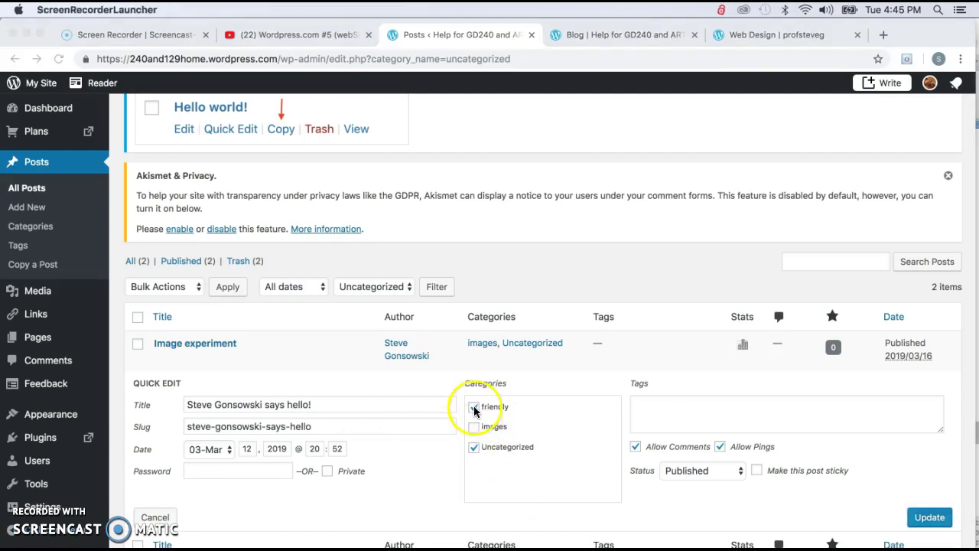
left_click(474, 447)
left_click(474, 448)
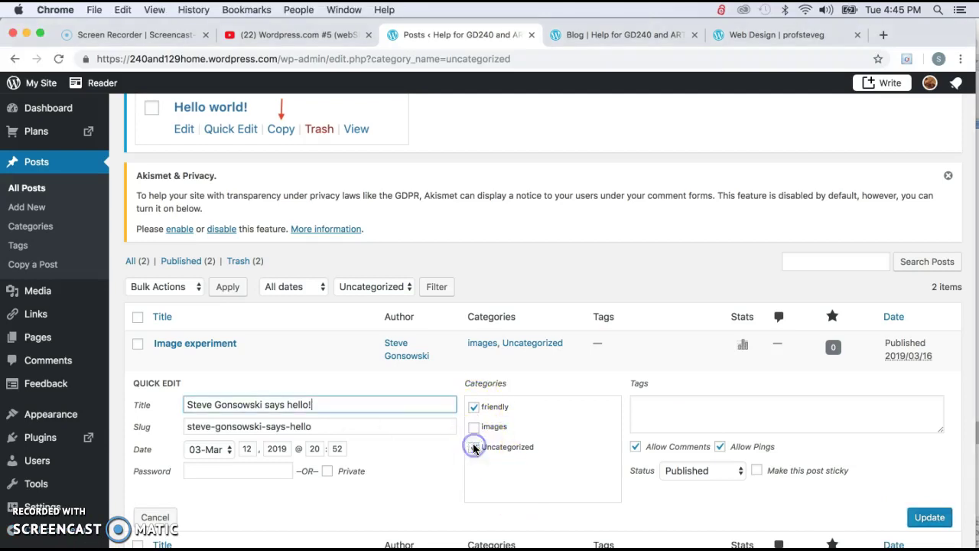
left_click(936, 520)
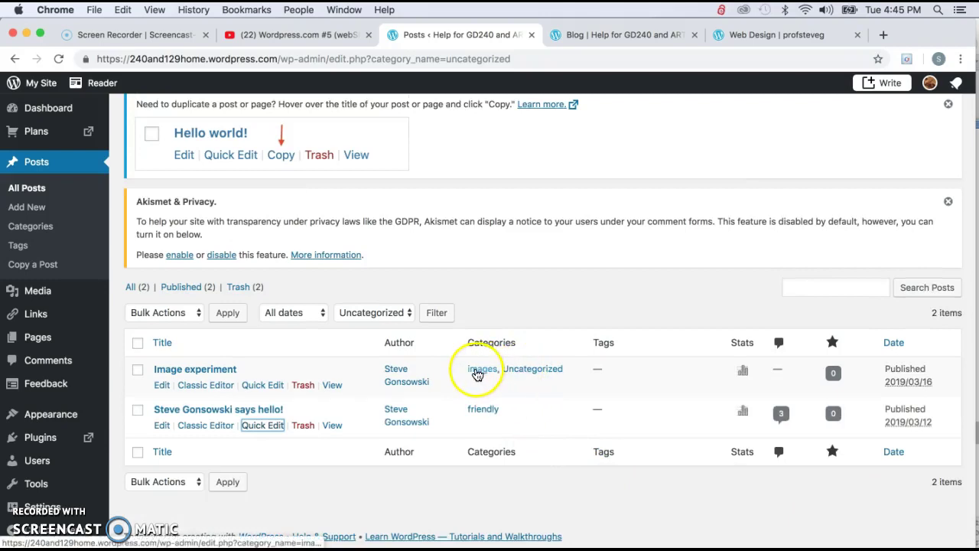
Step: Remove the "Image experiment" post from Uncategorized and save the change
left_click(263, 389)
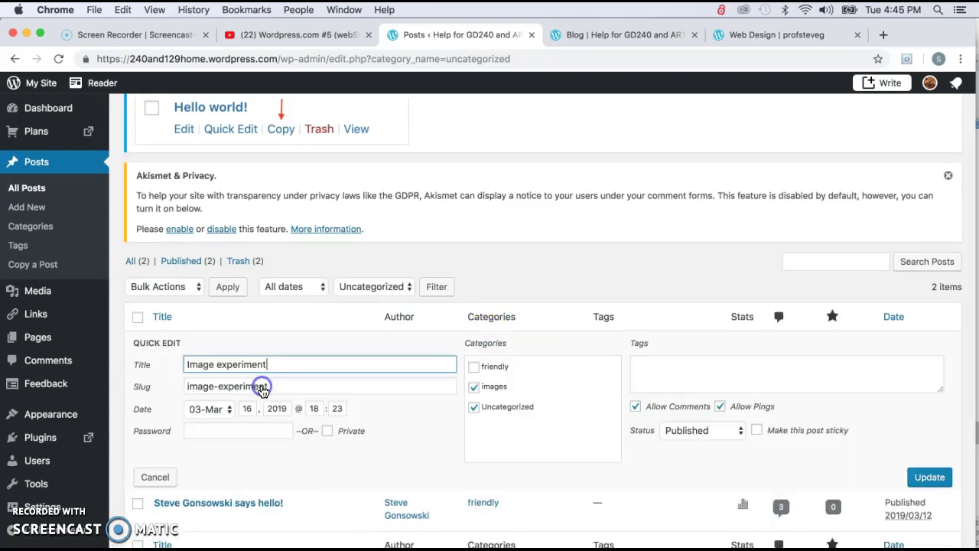
left_click(474, 408)
left_click(929, 477)
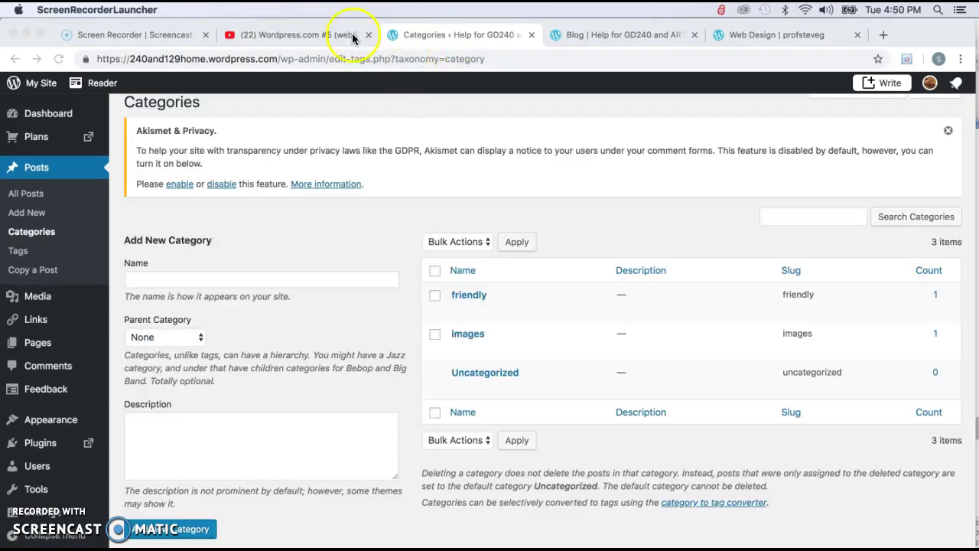
Step: Start a new blank post and look over the options in its document settings
left_click(24, 214)
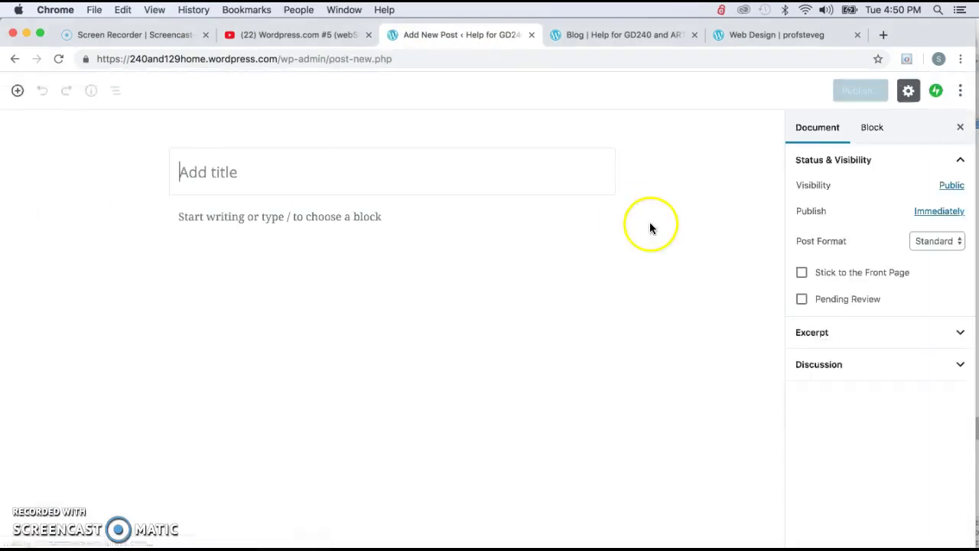
left_click(957, 331)
left_click(958, 331)
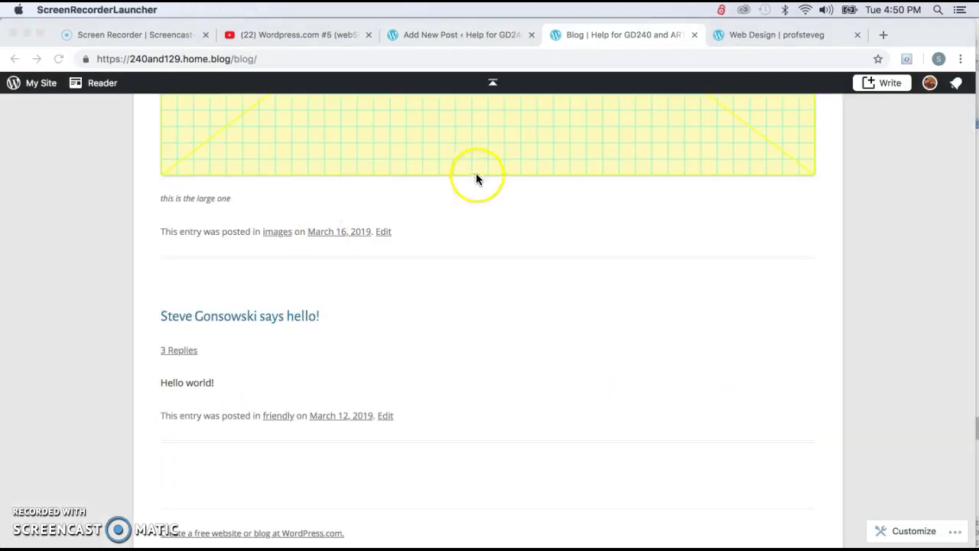
Step: Check the category shown beneath each post on the published blog page
scroll(475, 178, "up", 3)
scroll(494, 179, "down", 4)
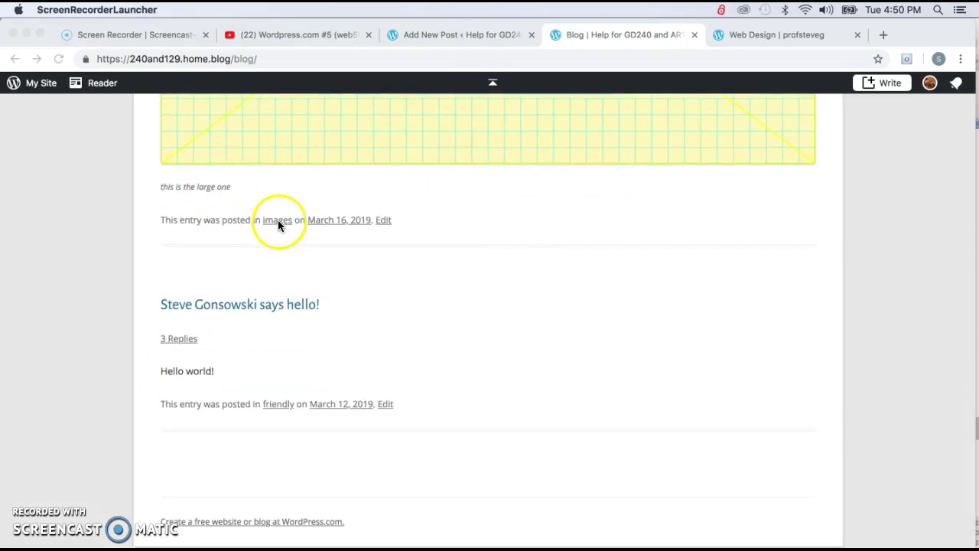
left_click(426, 222)
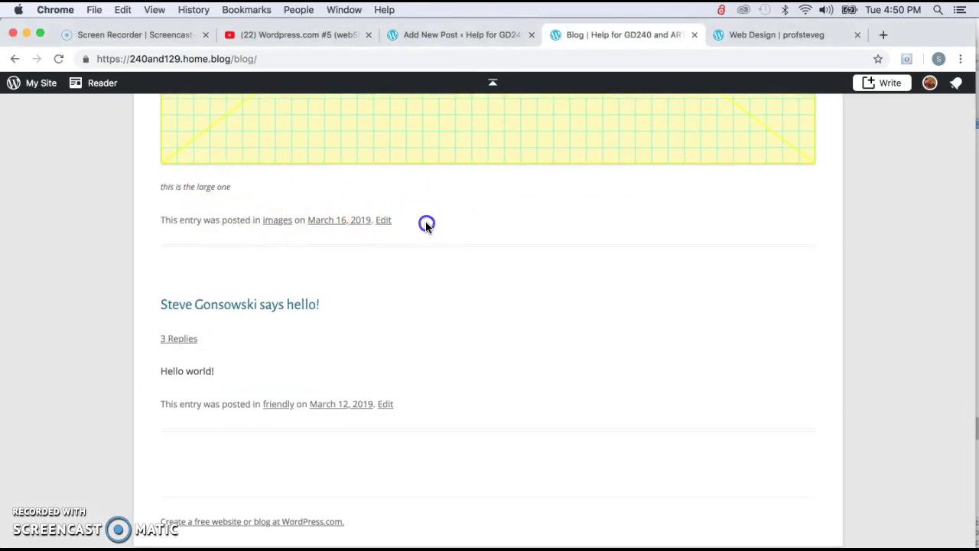
Step: Open the archive of the images category and look through the posts filed under it
left_click(275, 221)
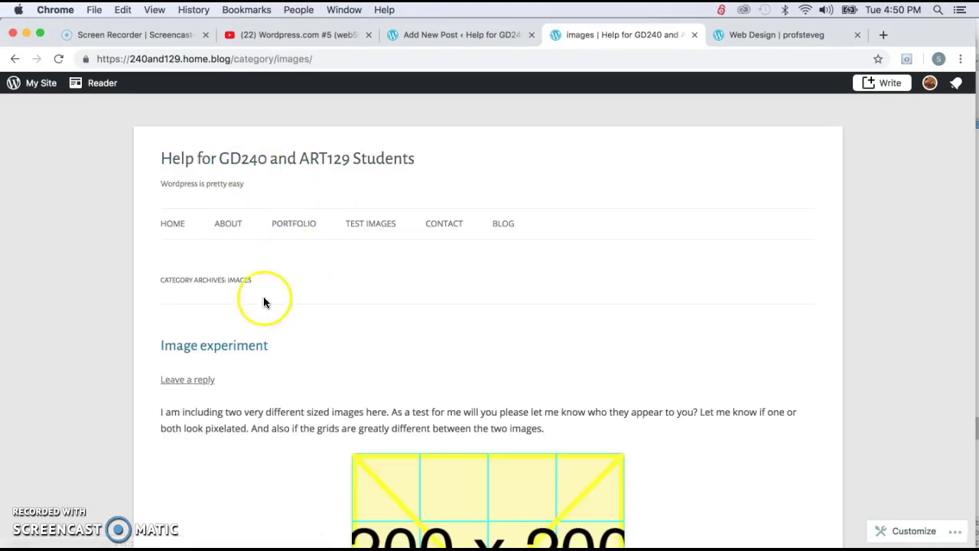
scroll(319, 339, "down", 5)
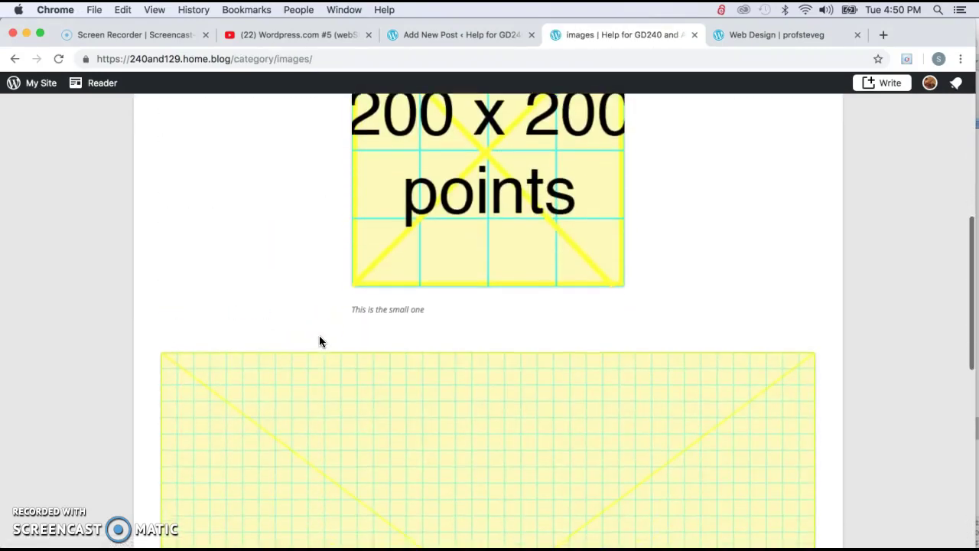
scroll(319, 339, "down", 6)
left_click(49, 150)
scroll(250, 275, "up", 7)
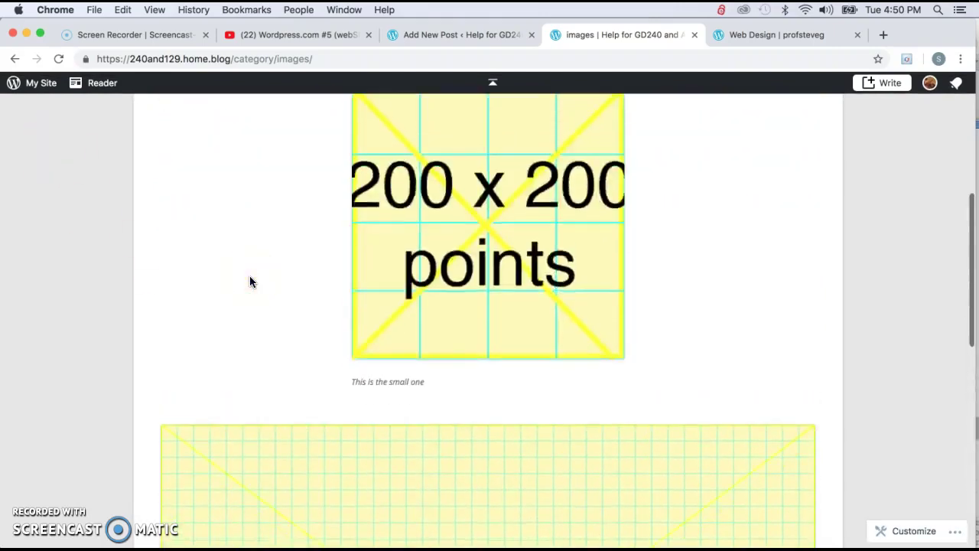
scroll(251, 279, "down", 3)
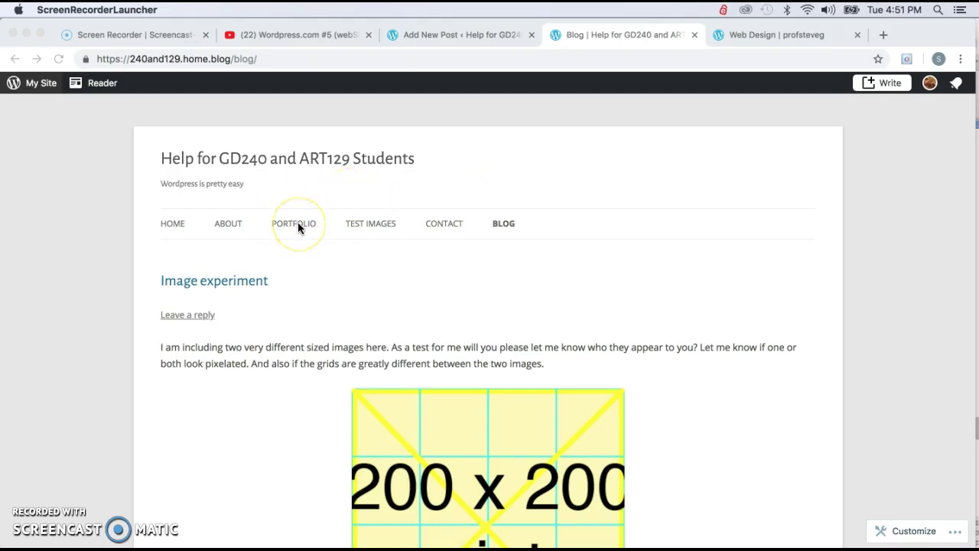
Step: Review the blog page from its site navigation down through the posts and back up to the reply link
left_click(499, 244)
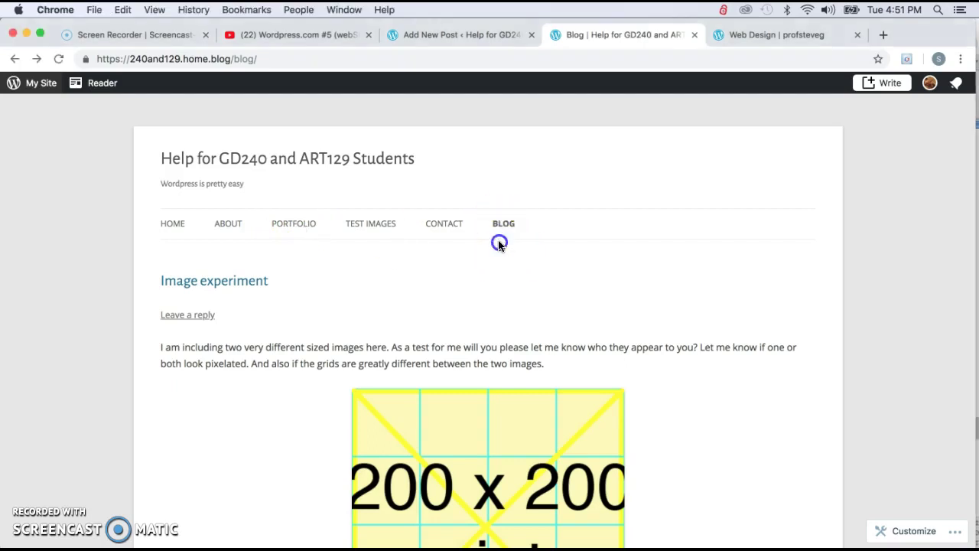
scroll(492, 379, "down", 3)
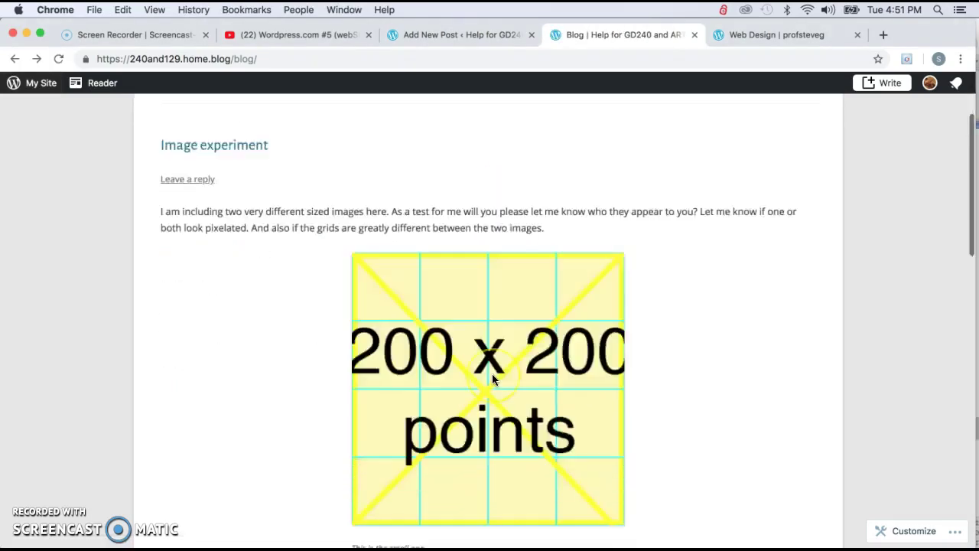
scroll(492, 376, "down", 15)
scroll(492, 376, "up", 20)
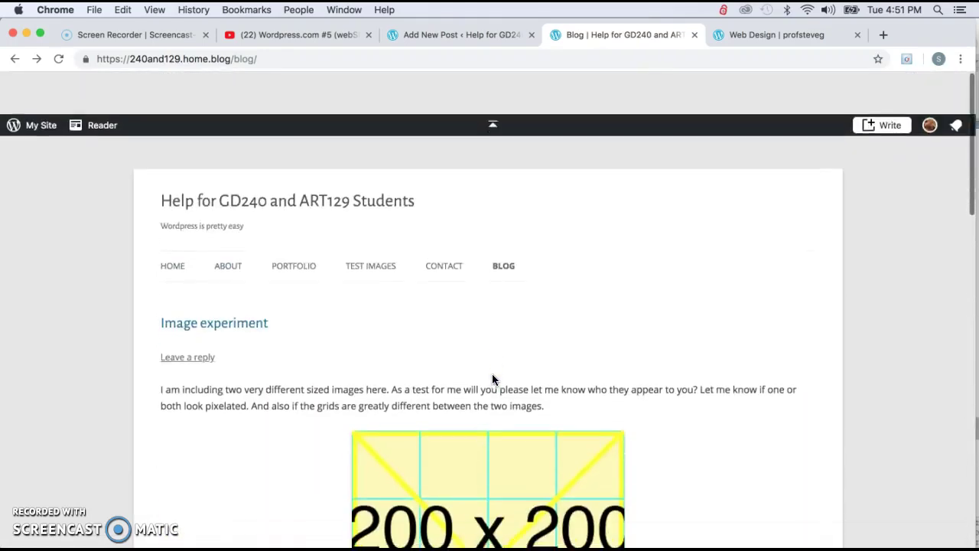
left_click(506, 225)
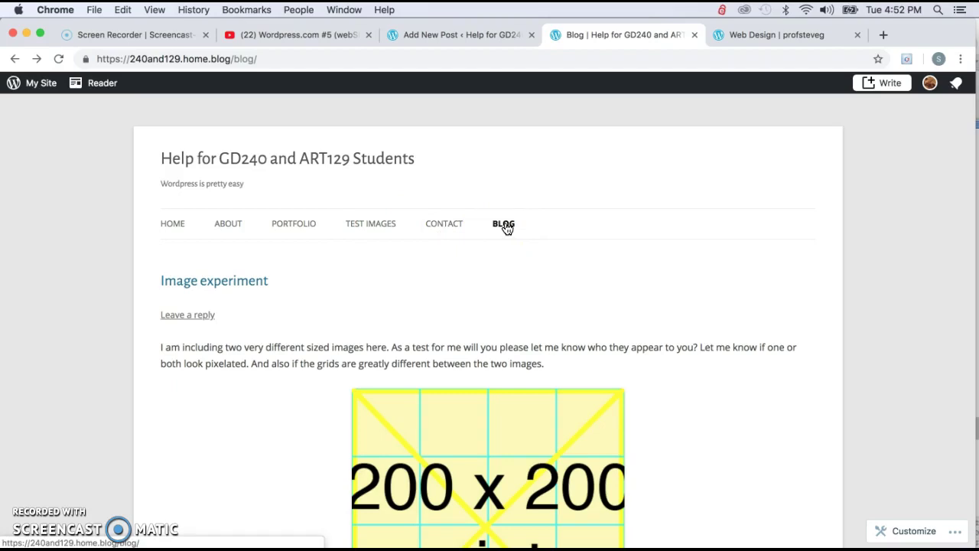
left_click(285, 224)
left_click(504, 227)
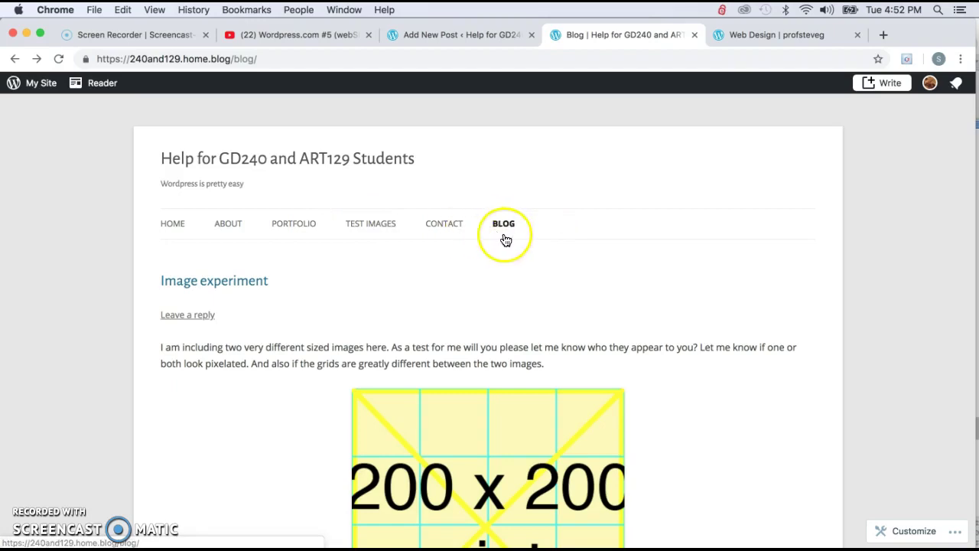
left_click(466, 212)
left_click(513, 242)
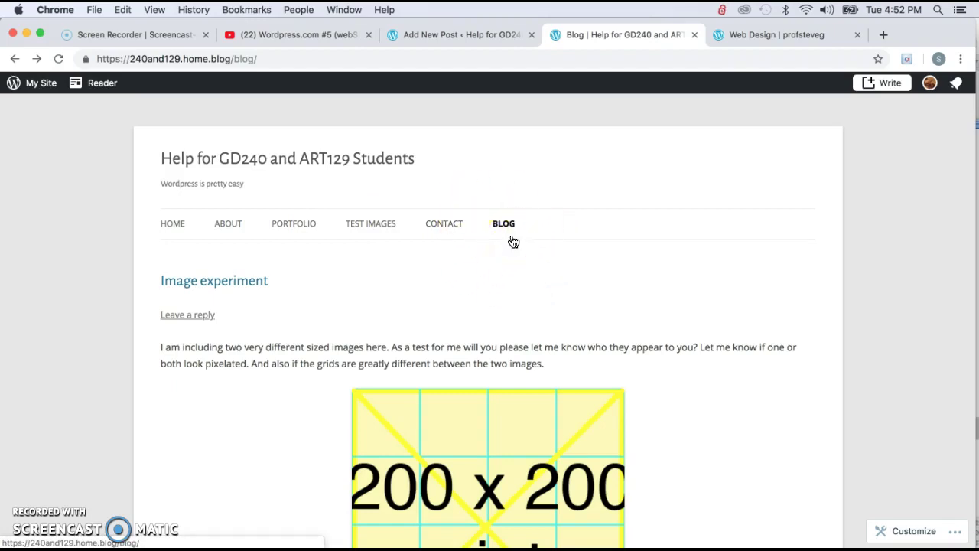
left_click(181, 320)
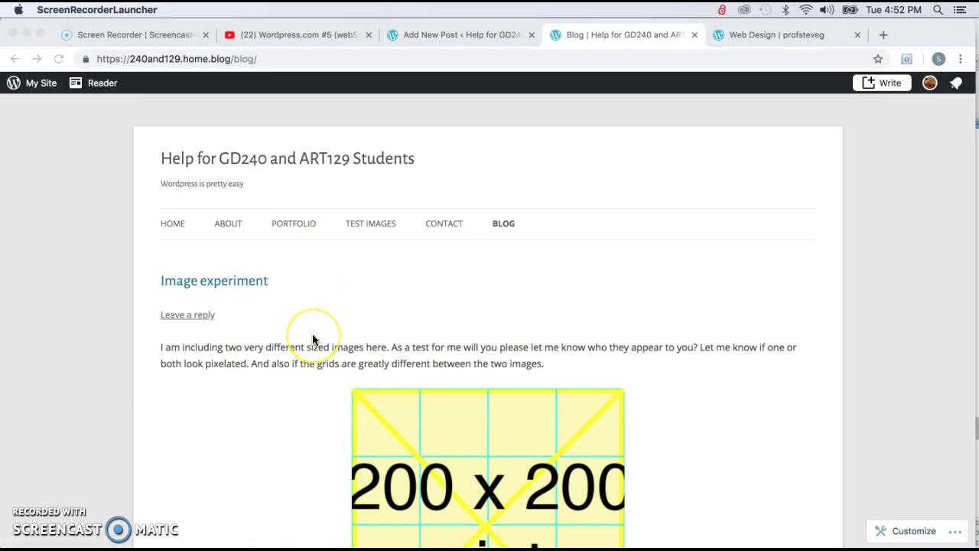
scroll(312, 340, "down", 3)
scroll(298, 329, "up", 3)
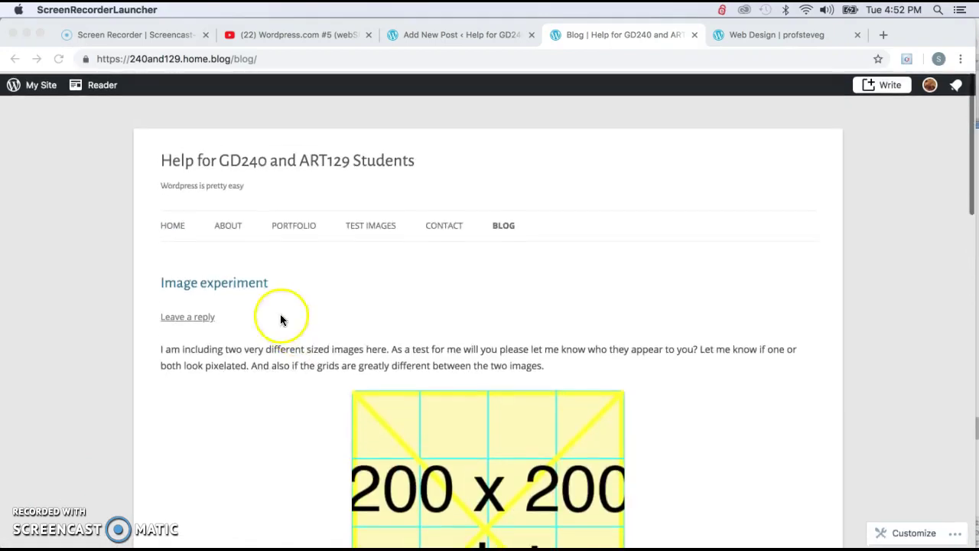
Step: Open the site's Home page and skim it down to the sharing options and back up
left_click(173, 225)
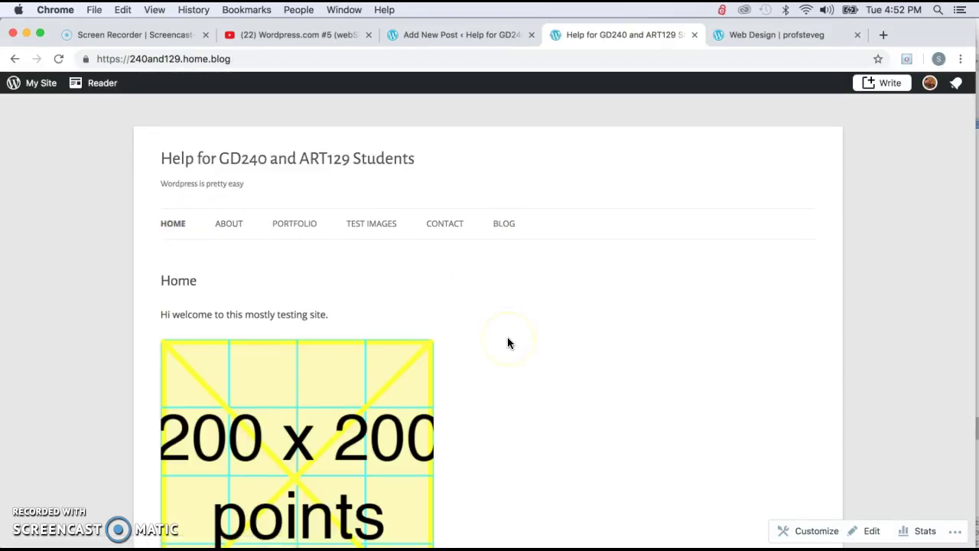
scroll(508, 342, "down", 10)
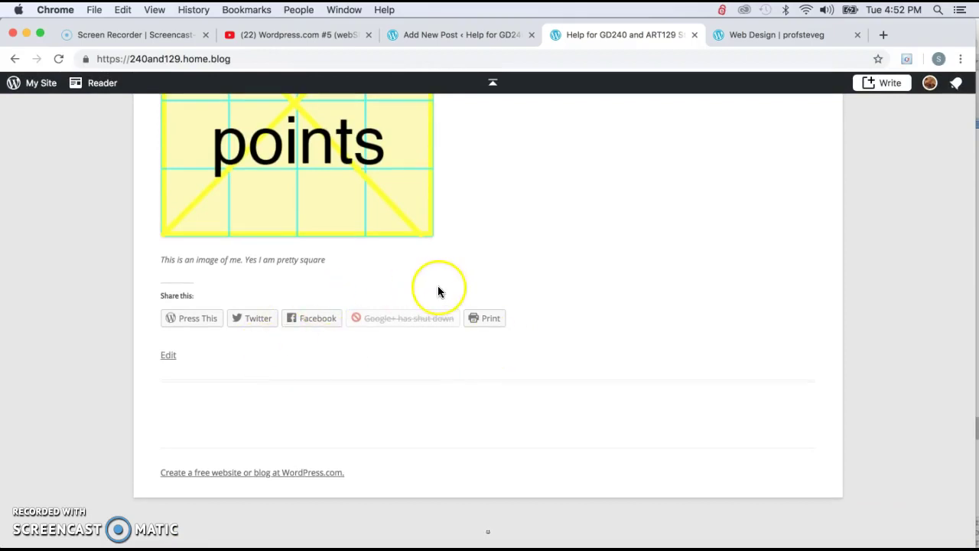
scroll(438, 291, "up", 10)
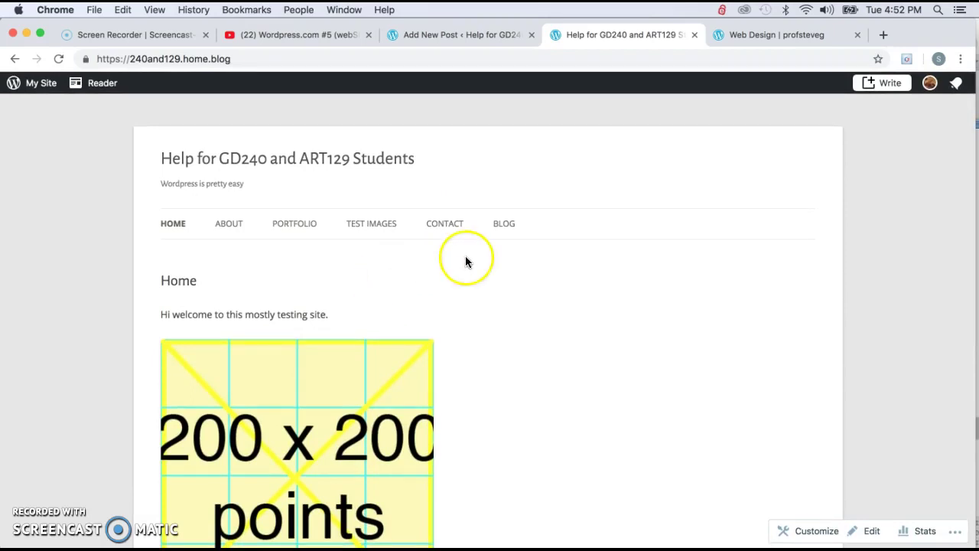
Step: Look over the site's navigation, including the Test Images subpages, and open the Portfolio page
left_click(505, 227)
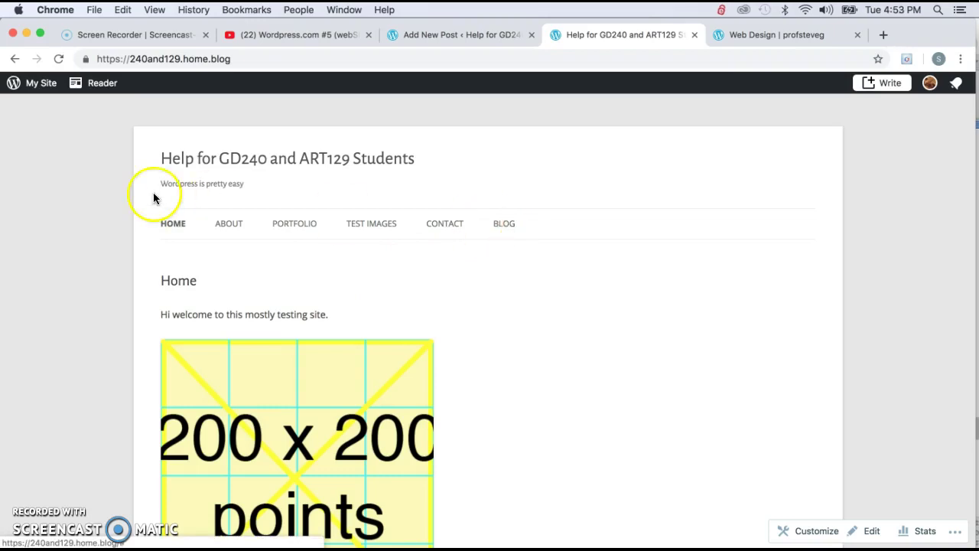
mouse_move(356, 237)
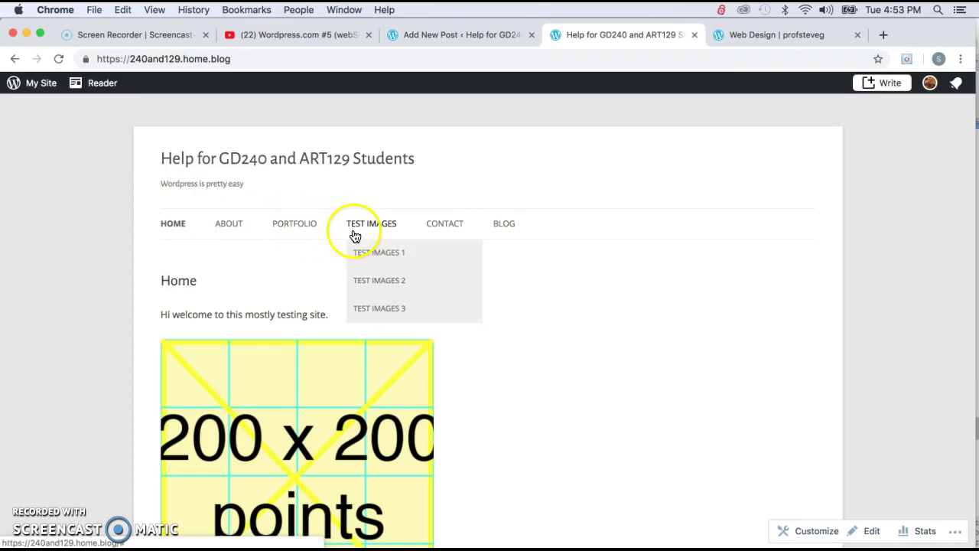
left_click(295, 229)
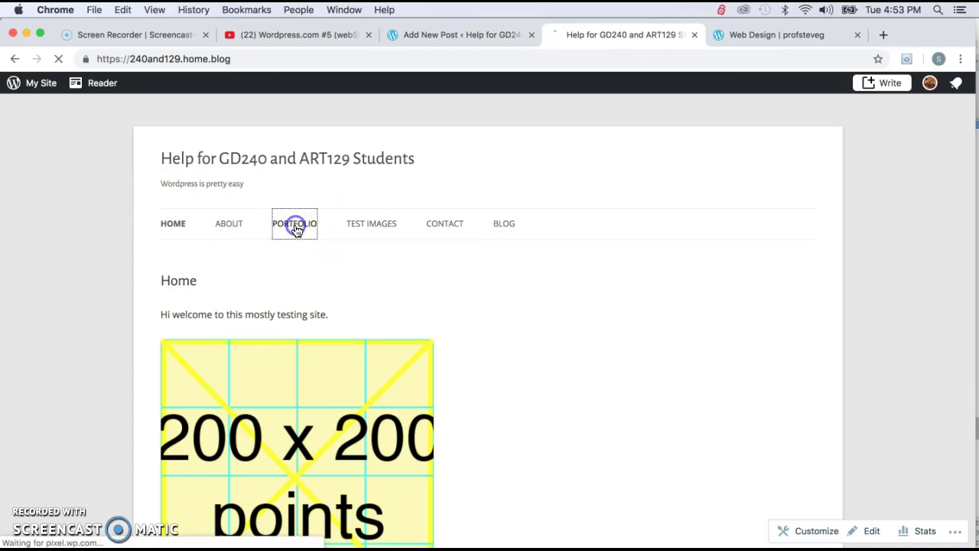
Step: Look through the Portfolio page's gallery down to the sharing buttons and back up
scroll(319, 397, "down", 5)
scroll(319, 400, "down", 10)
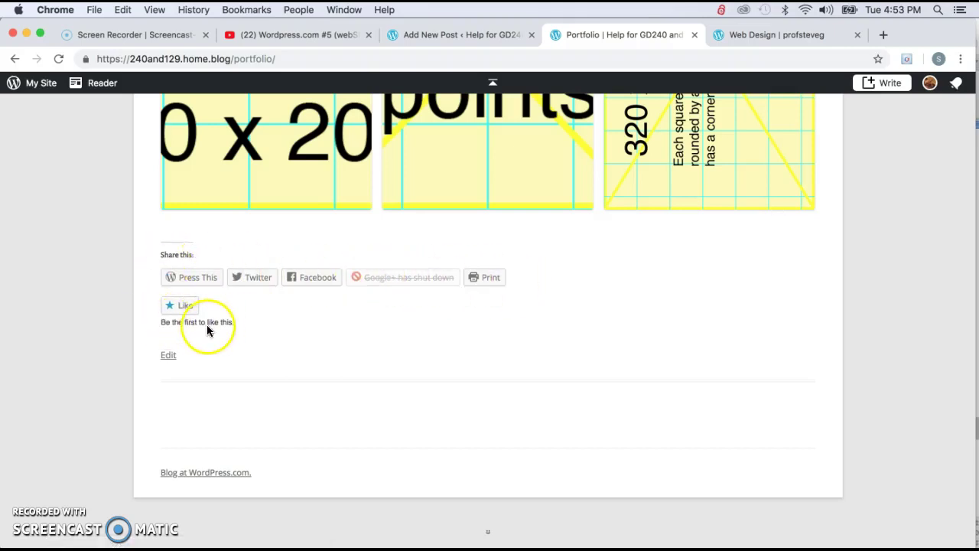
scroll(207, 327, "up", 10)
scroll(207, 325, "up", 5)
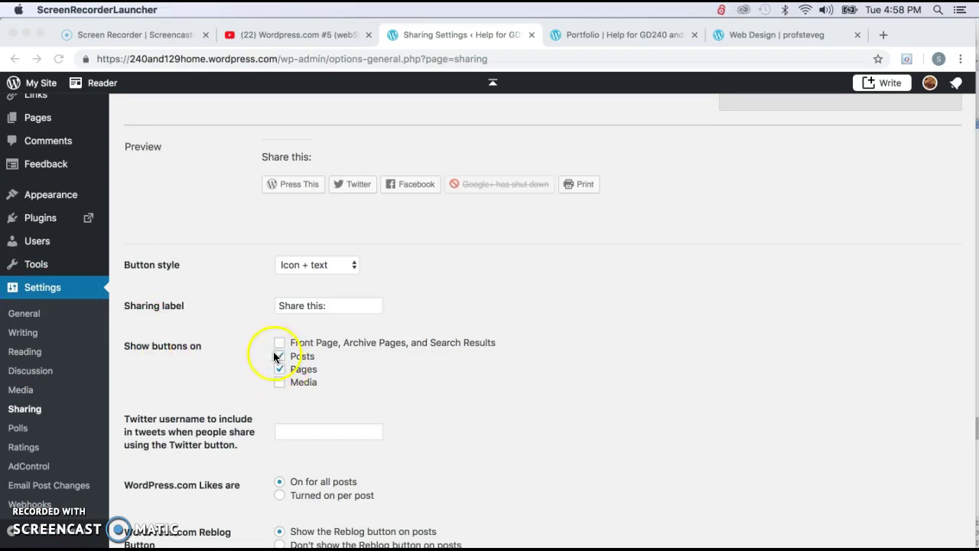
Step: Open the site's Media settings and look over the image size and Image Gallery Carousel options
left_click(42, 390)
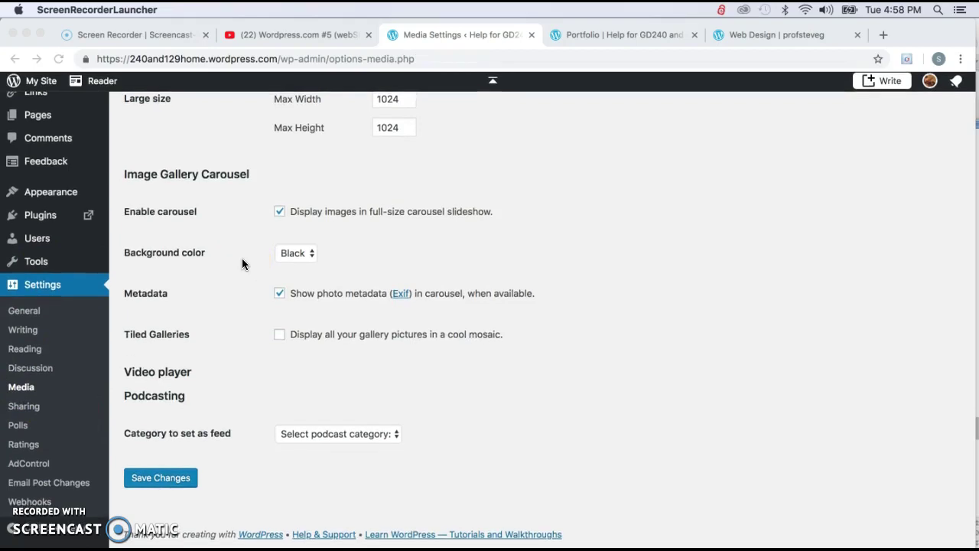
scroll(242, 264, "up", 3)
scroll(242, 264, "down", 3)
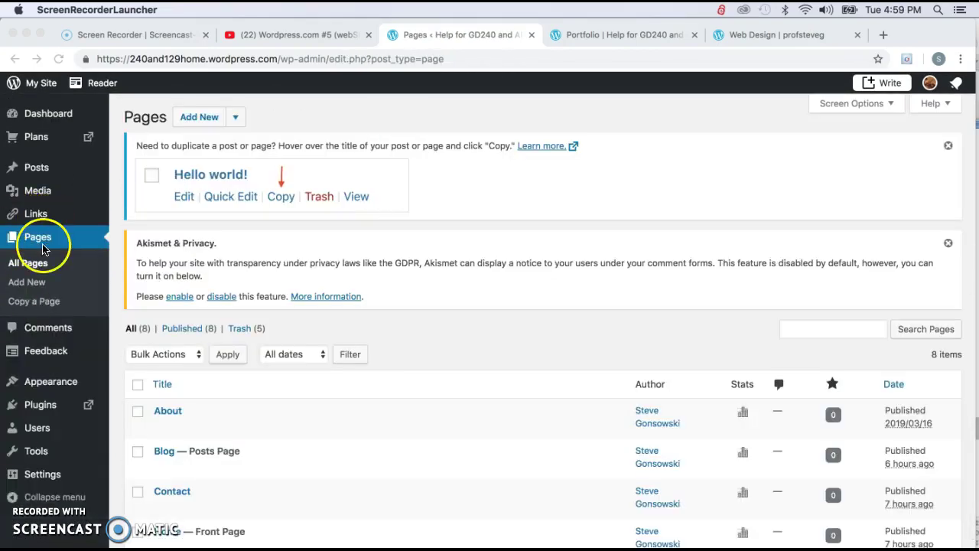
Step: Hide the Author, Stats, Comments, Likes and Date columns in the Pages list and apply the change
left_click(41, 243)
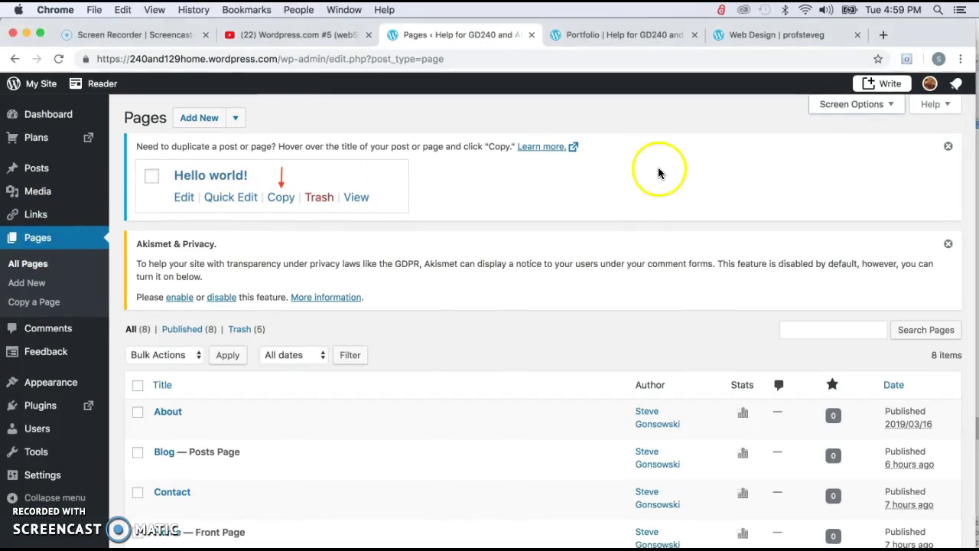
left_click(870, 103)
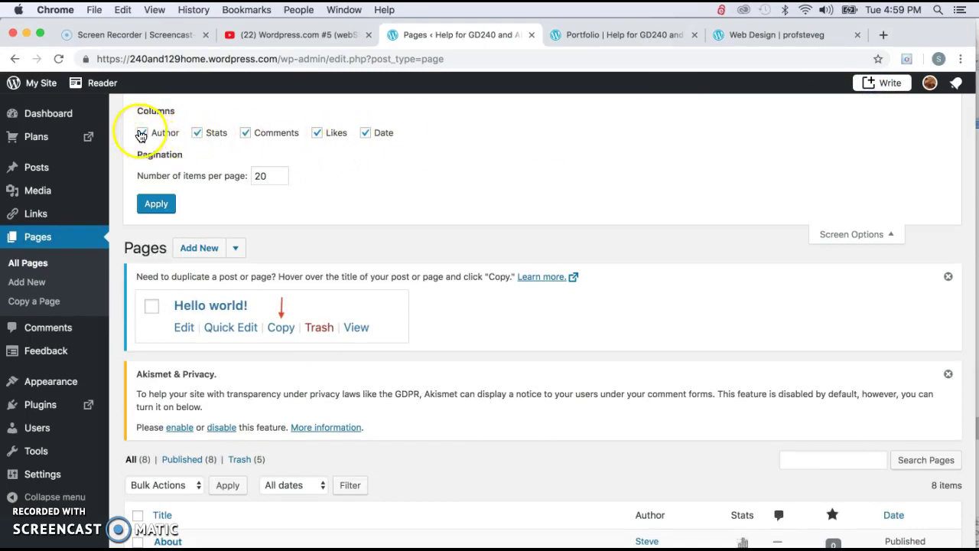
left_click(318, 133)
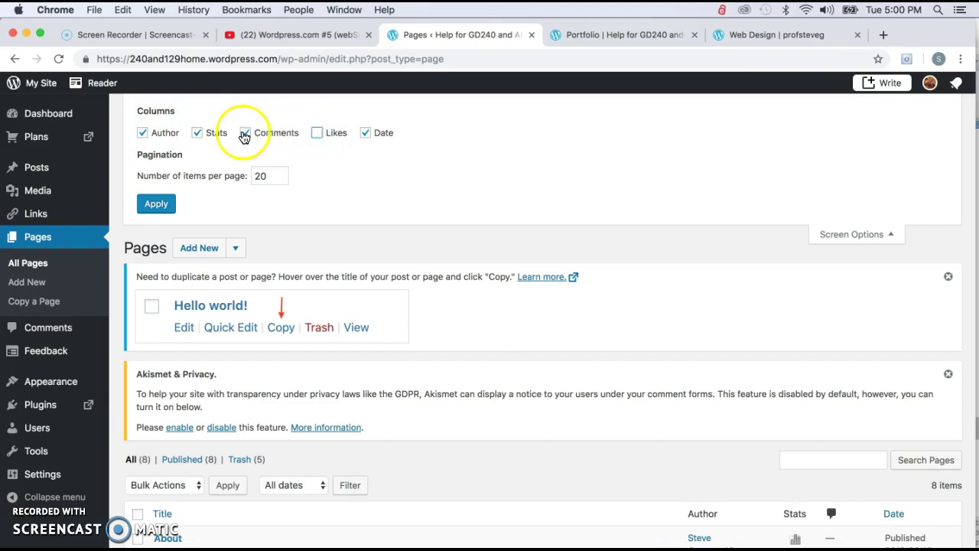
left_click(143, 133)
left_click(196, 134)
left_click(245, 133)
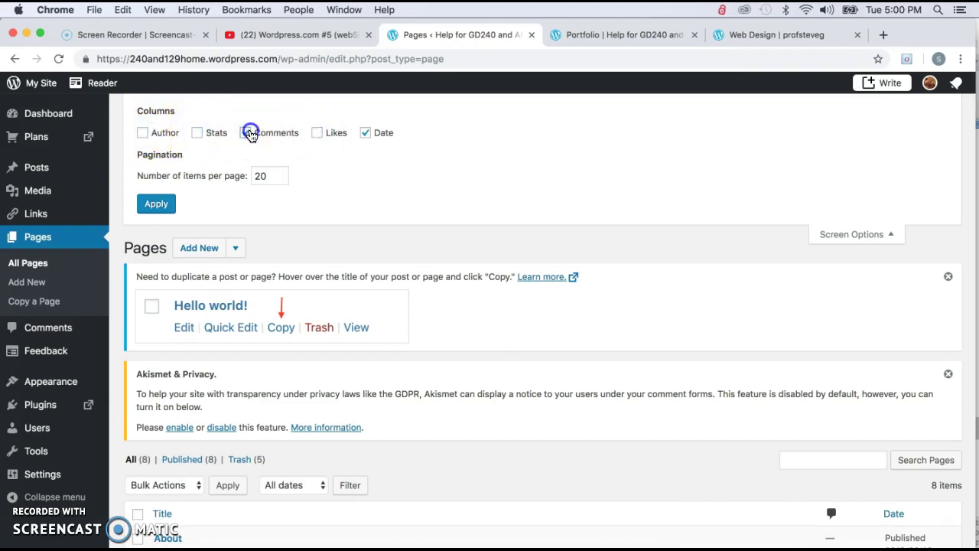
left_click(367, 133)
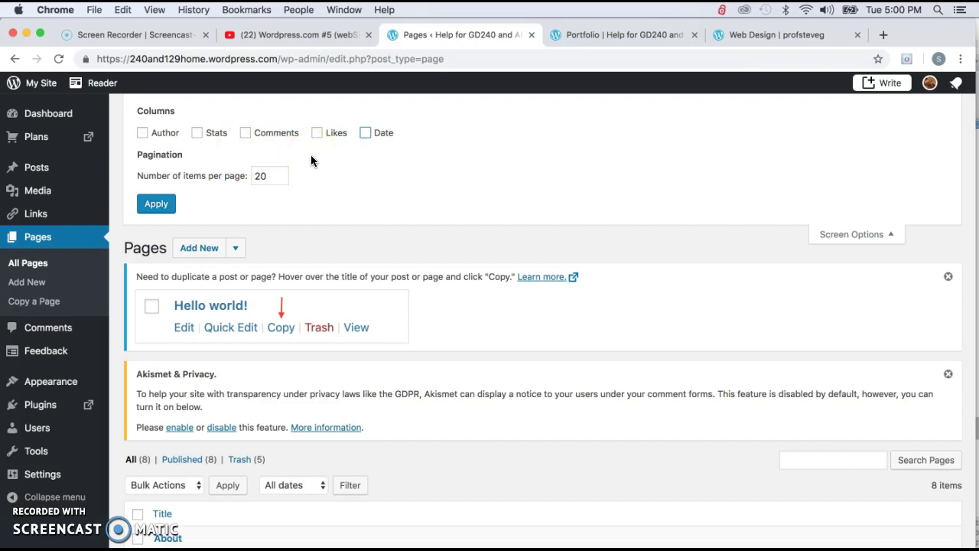
left_click(157, 209)
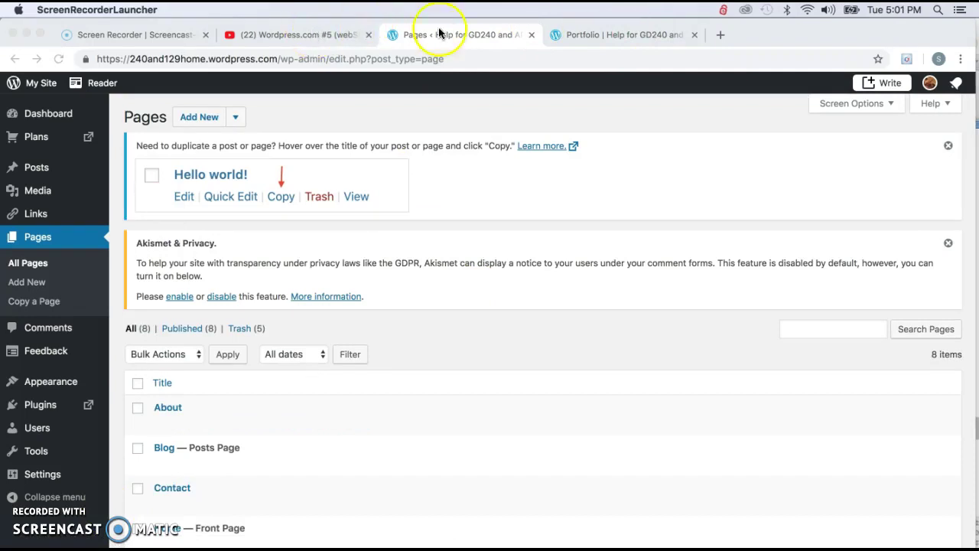
Step: Reload the live Portfolio page and check it down to the sharing buttons and back up
left_click(635, 42)
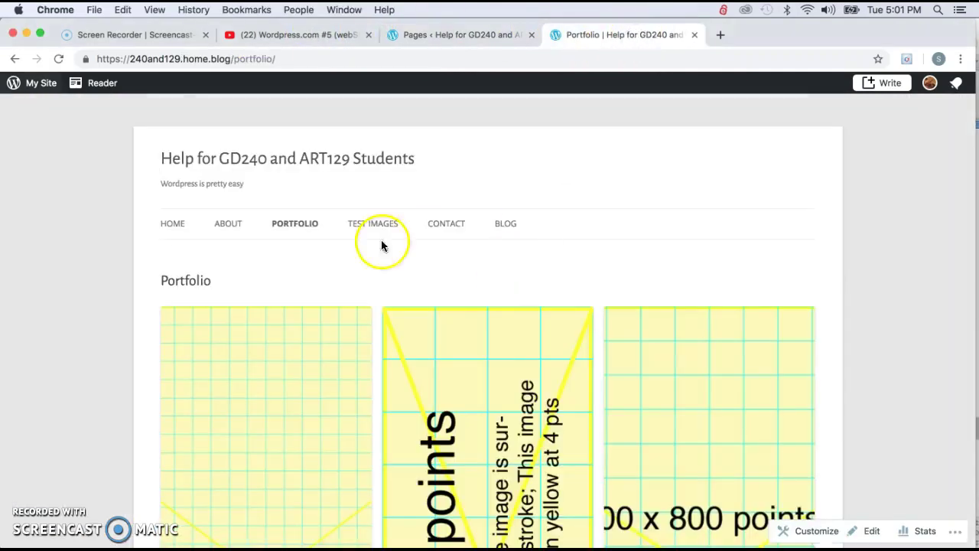
left_click(57, 58)
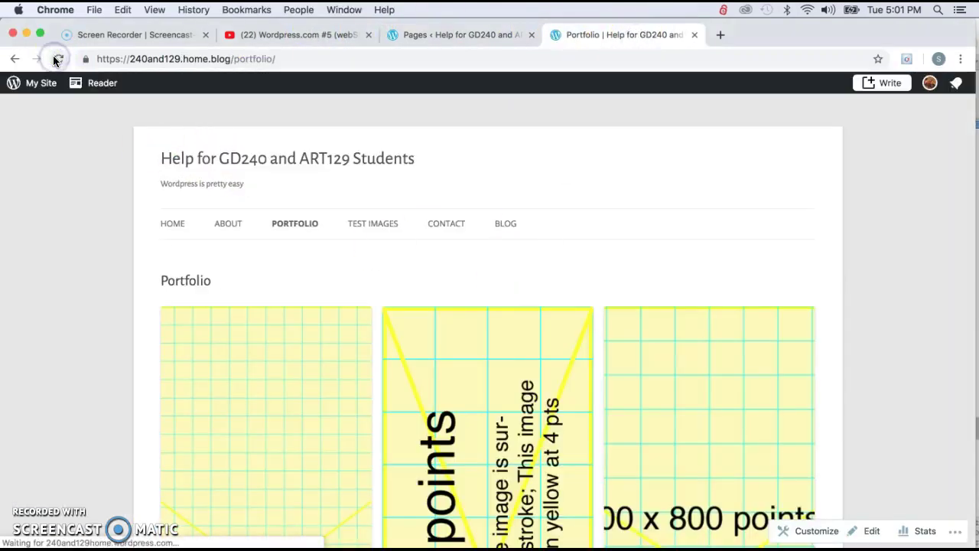
scroll(356, 388, "down", 10)
scroll(356, 388, "down", 10)
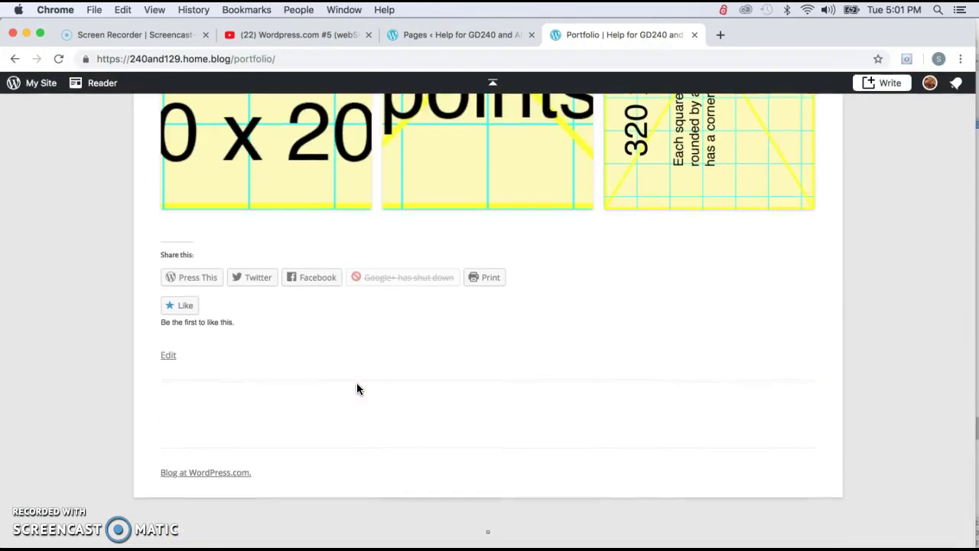
scroll(356, 388, "up", 15)
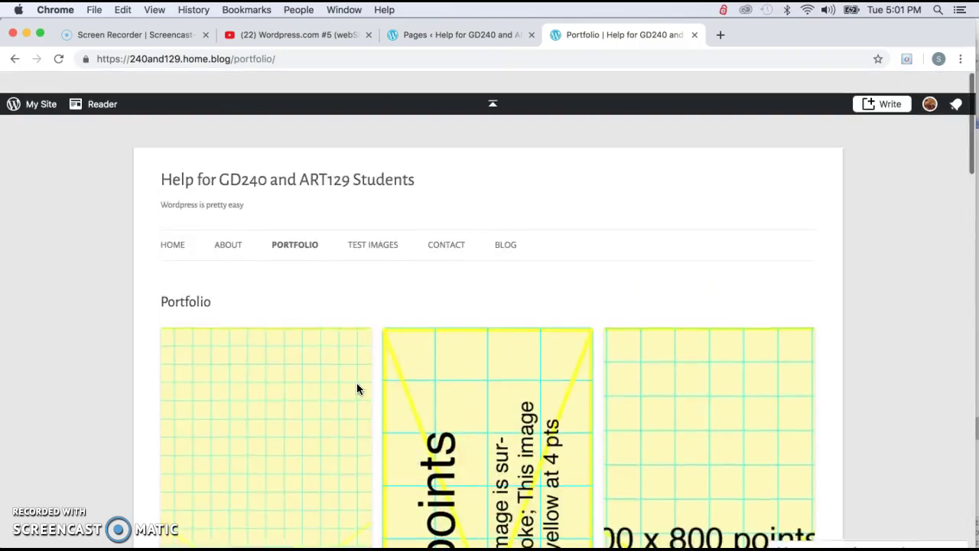
Step: Visit the site's Blog page and look over the Home page down to its sharing buttons
left_click(504, 225)
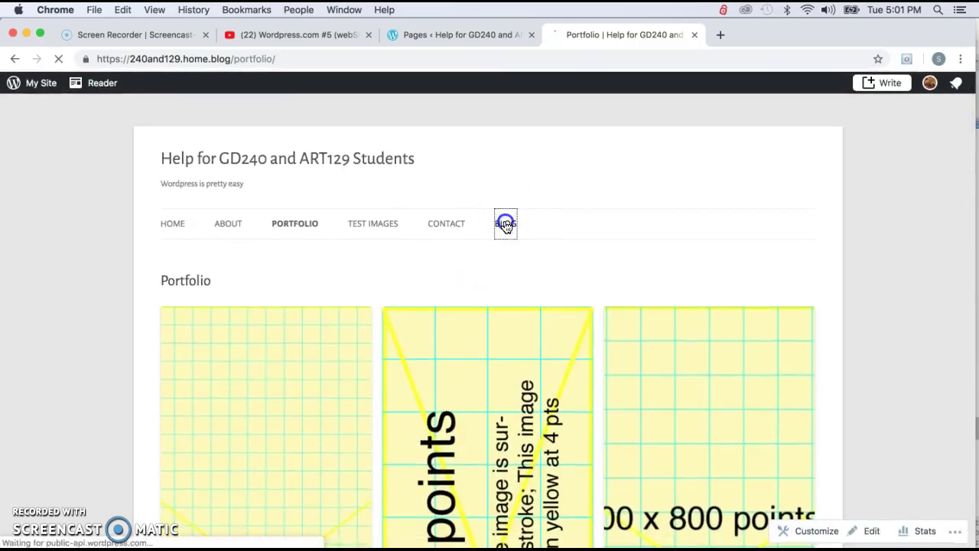
left_click(175, 224)
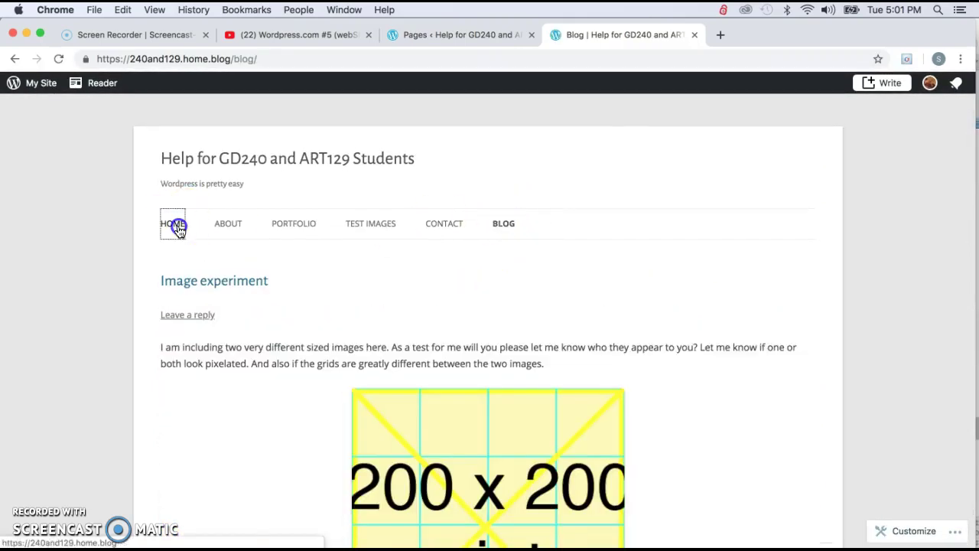
scroll(386, 344, "down", 5)
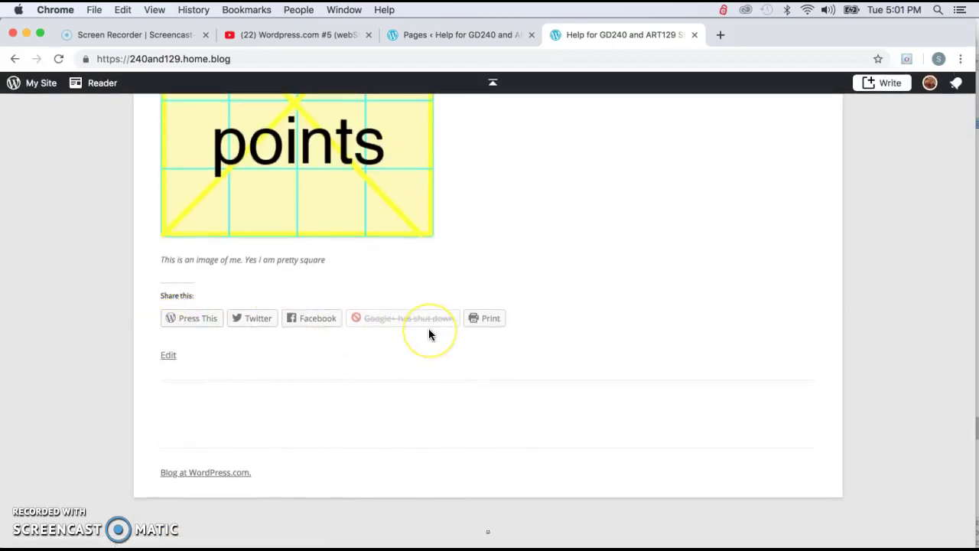
scroll(263, 339, "up", 5)
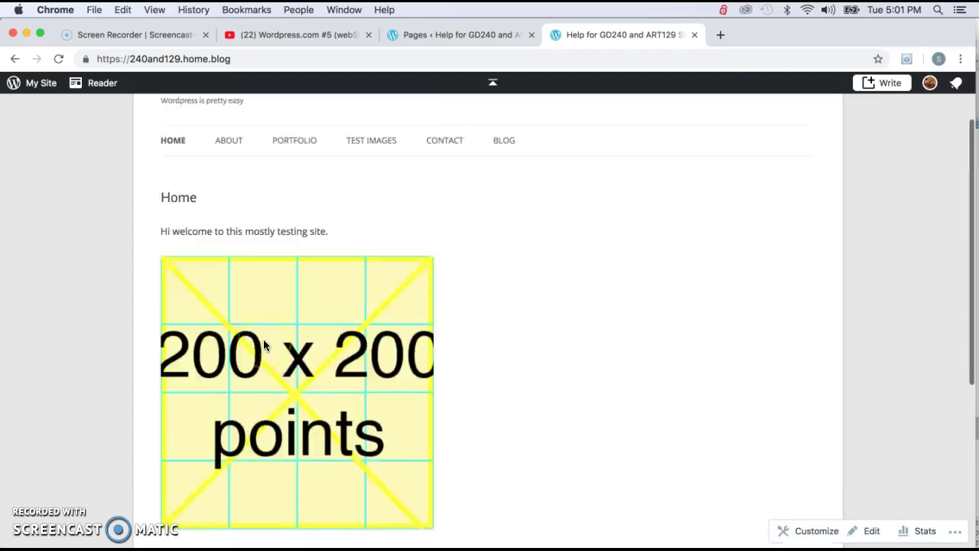
left_click(353, 116)
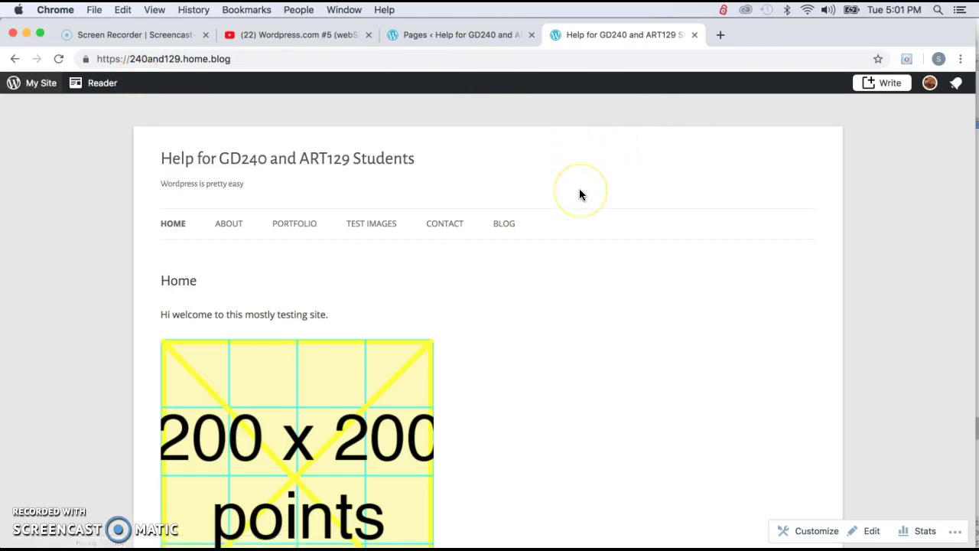
scroll(581, 287, "down", 2)
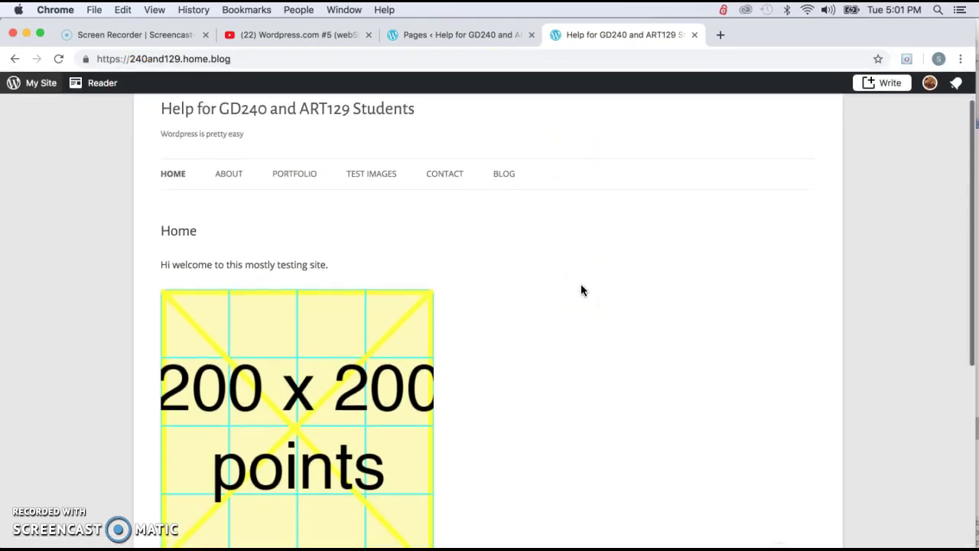
scroll(580, 290, "down", 2)
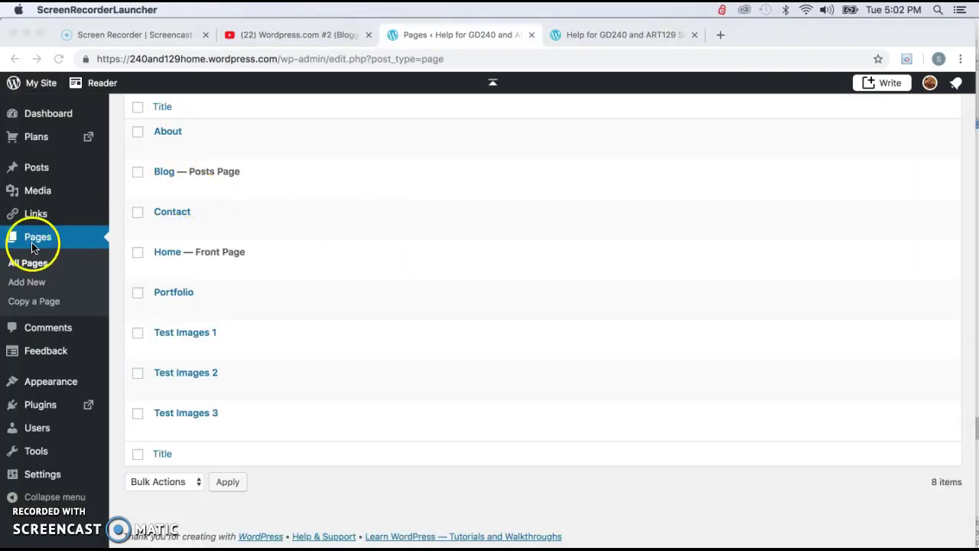
Step: Open the About page for editing from the list of all pages
scroll(298, 262, "up", 3)
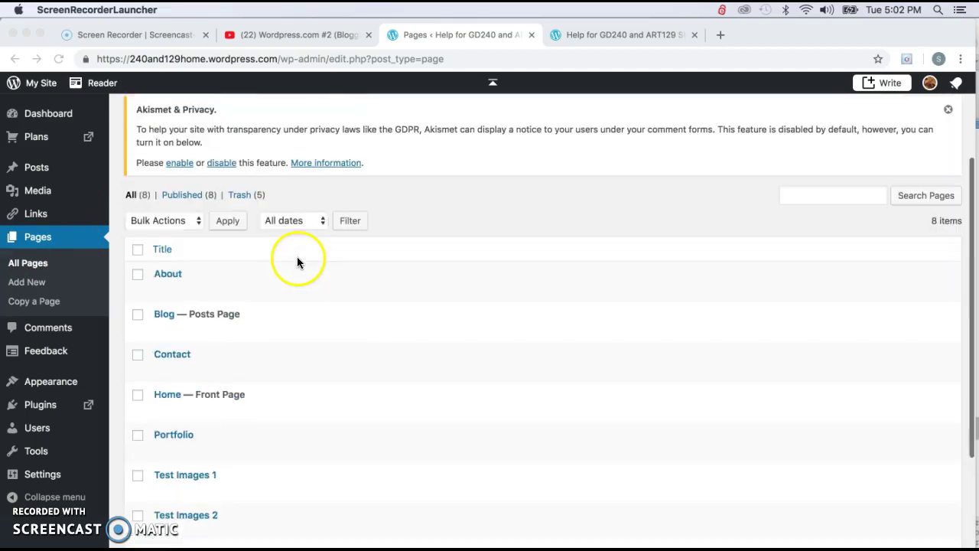
left_click(167, 275)
left_click(160, 288)
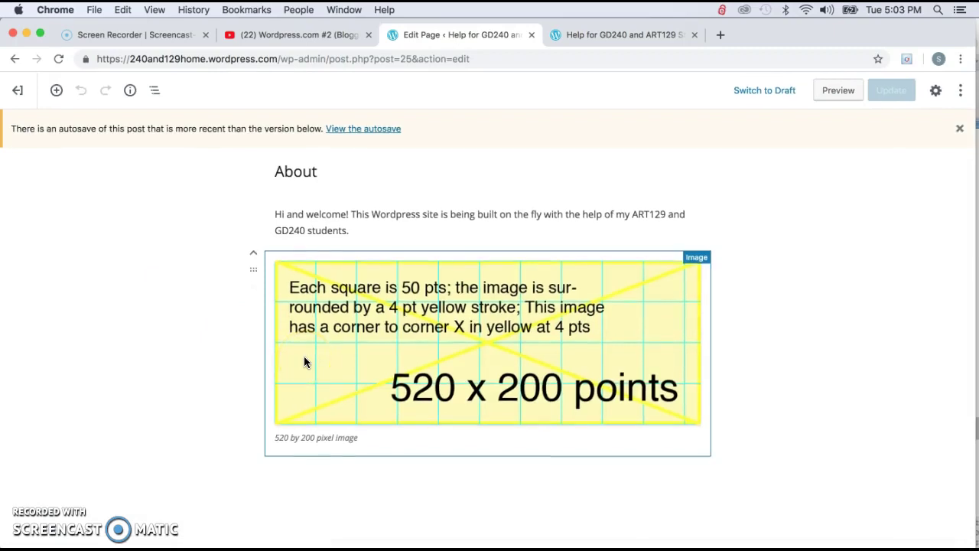
Step: Insert an empty Paragraph block below the 520 by 200 pixel image on the About page
left_click(56, 91)
left_click(132, 529)
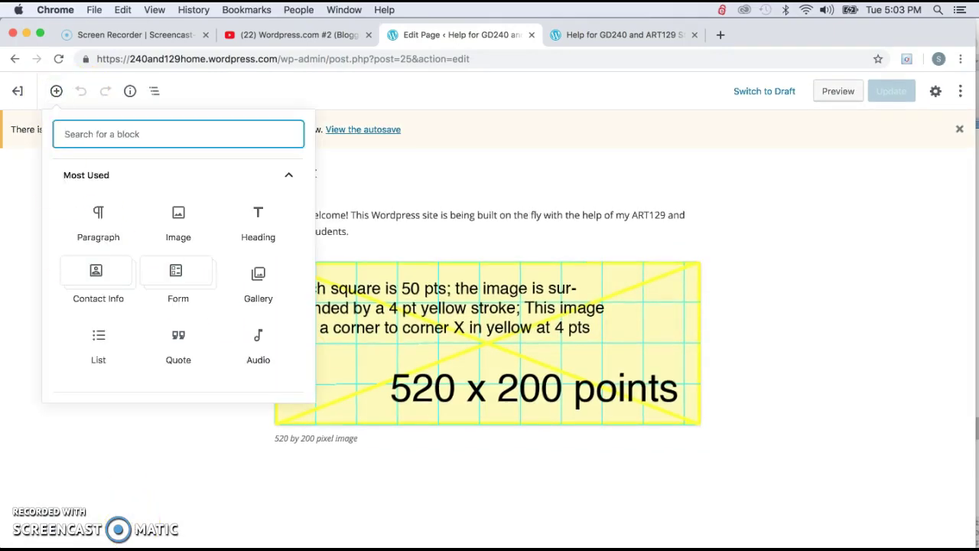
left_click(97, 218)
left_click(98, 220)
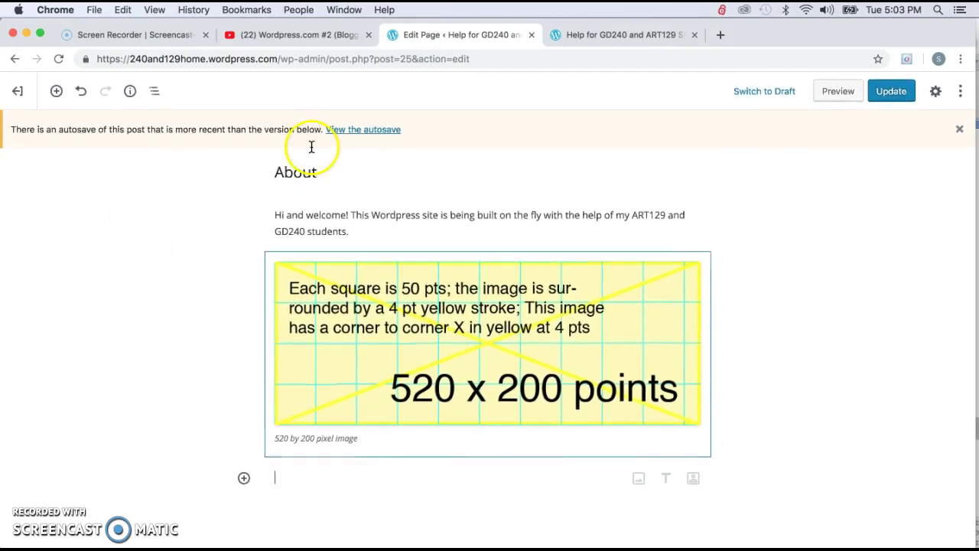
Step: Embed the YouTube video "Wordpress.com #2 (Blogging)" below the About page's image using its copied web address, and check the embedded player
left_click(274, 35)
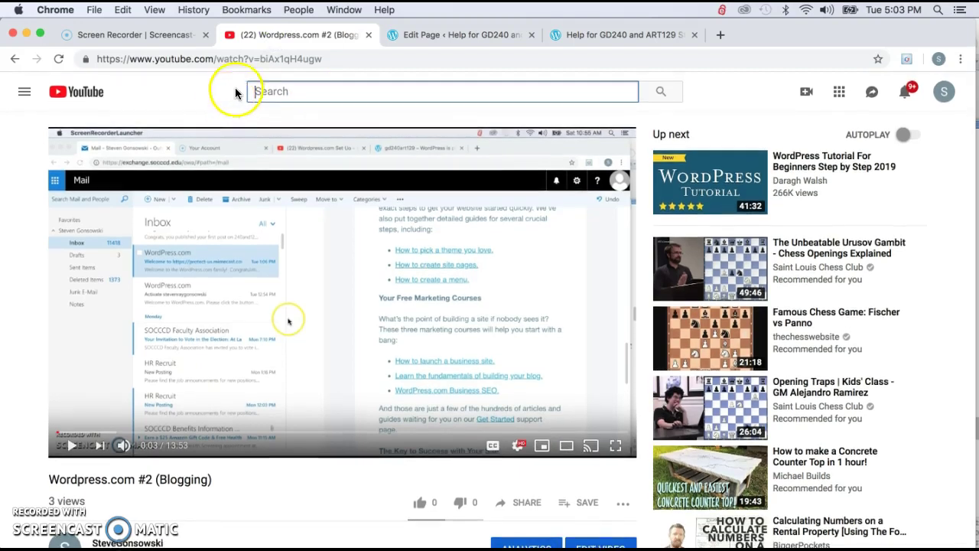
left_click(335, 60)
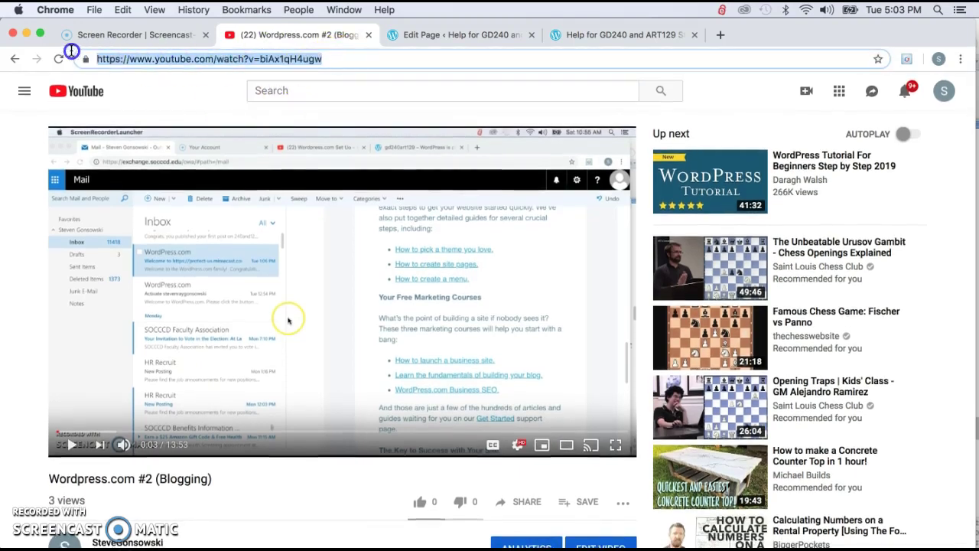
key("super+c")
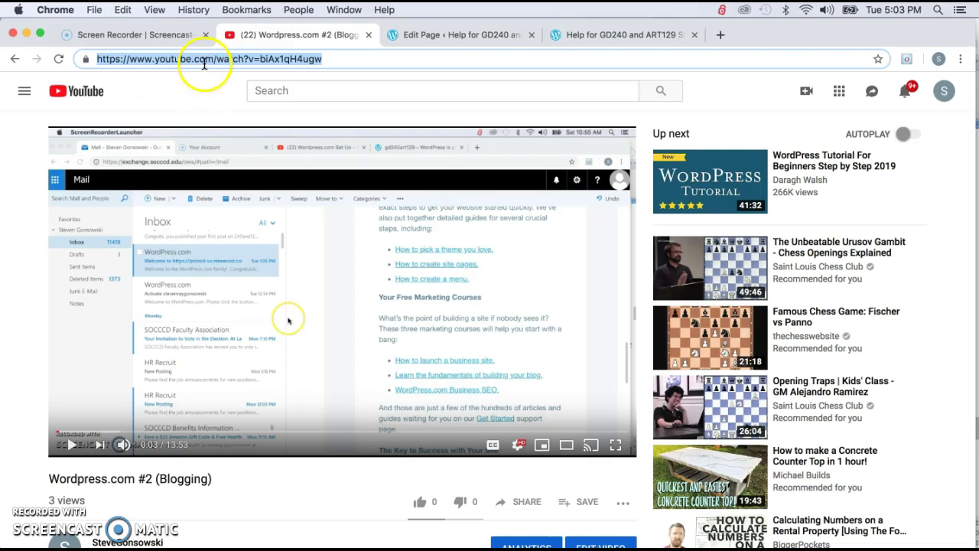
left_click(486, 39)
left_click(349, 399)
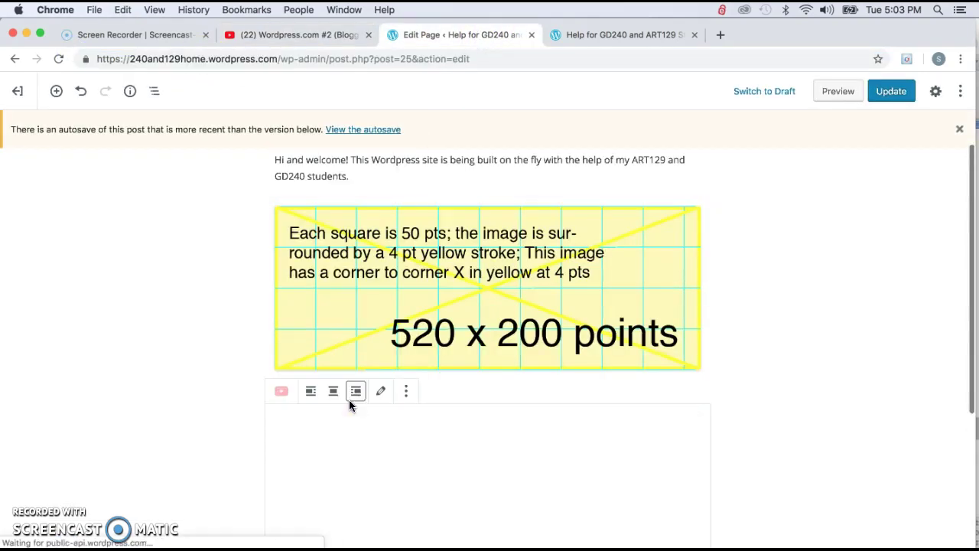
scroll(404, 399, "down", 5)
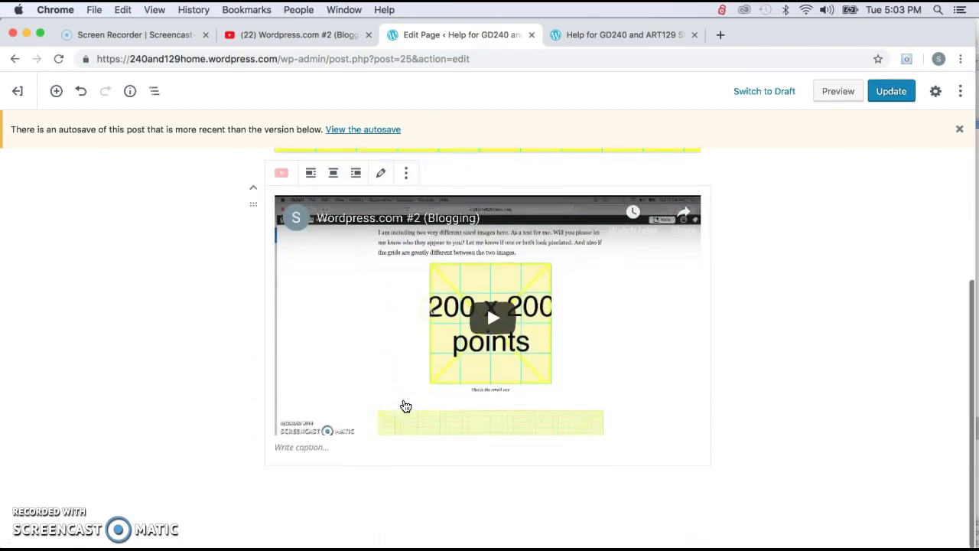
scroll(405, 406, "up", 1)
left_click(218, 520)
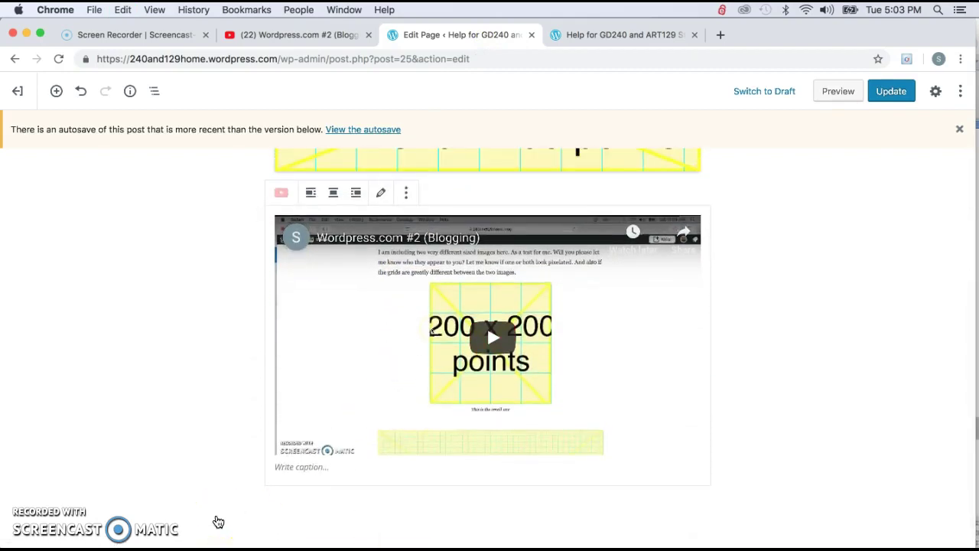
scroll(153, 437, "up", 2)
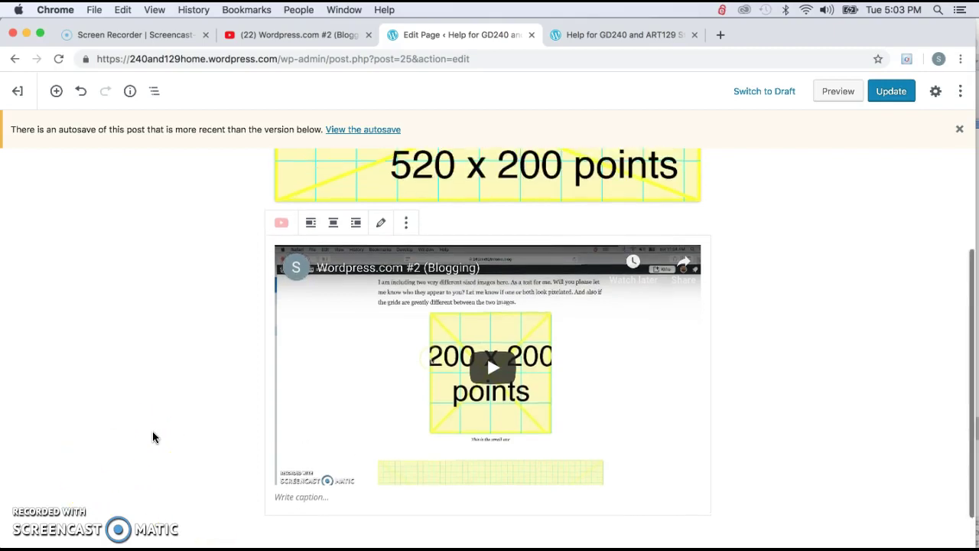
left_click(70, 468)
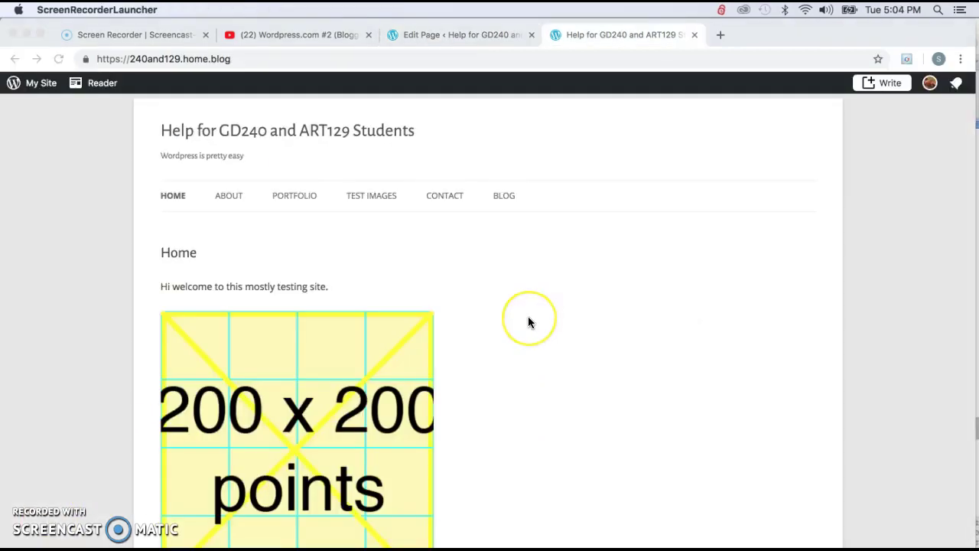
Step: Look over the live Home page's navigation and open the Portfolio page
scroll(528, 321, "down", 1)
scroll(528, 321, "up", 2)
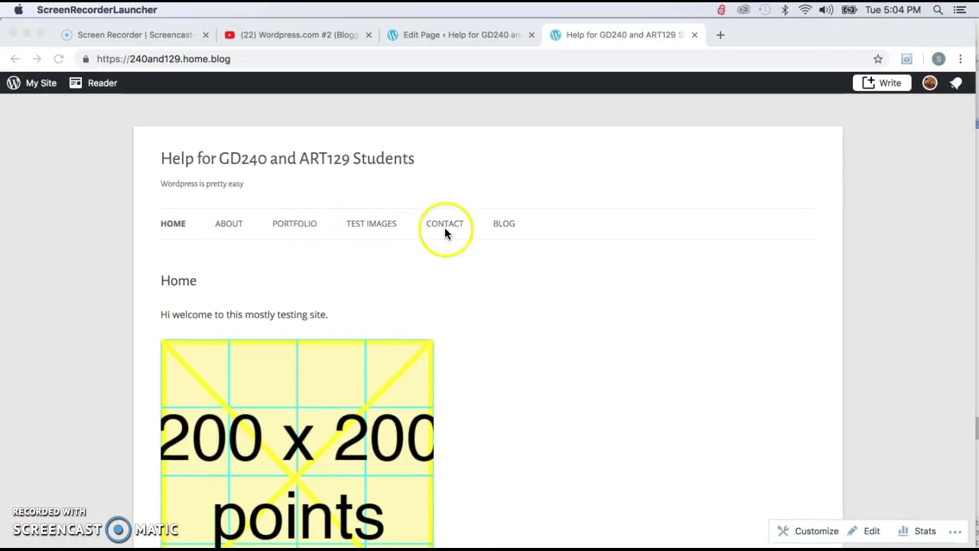
left_click(295, 225)
left_click(297, 227)
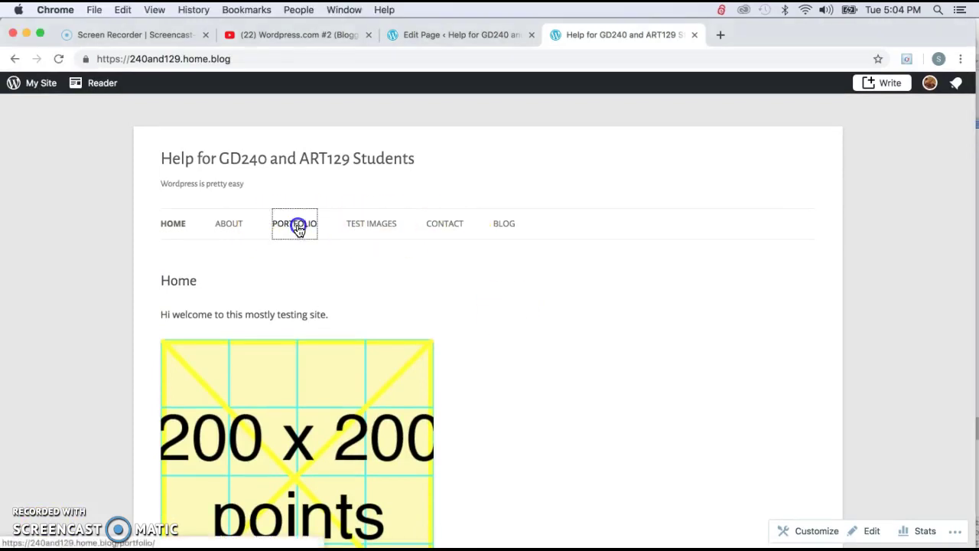